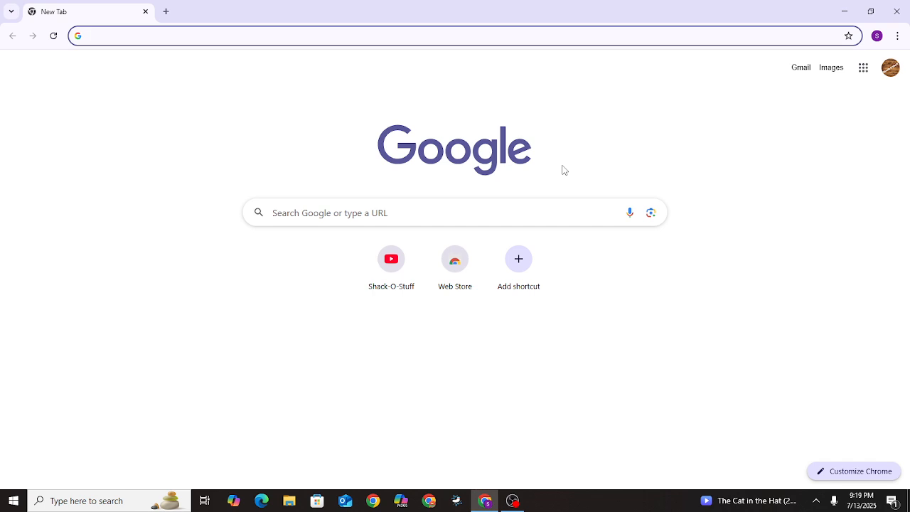
Step: Search Google for "slides"
{"action": "left_click", "coordinate": [437, 35]}
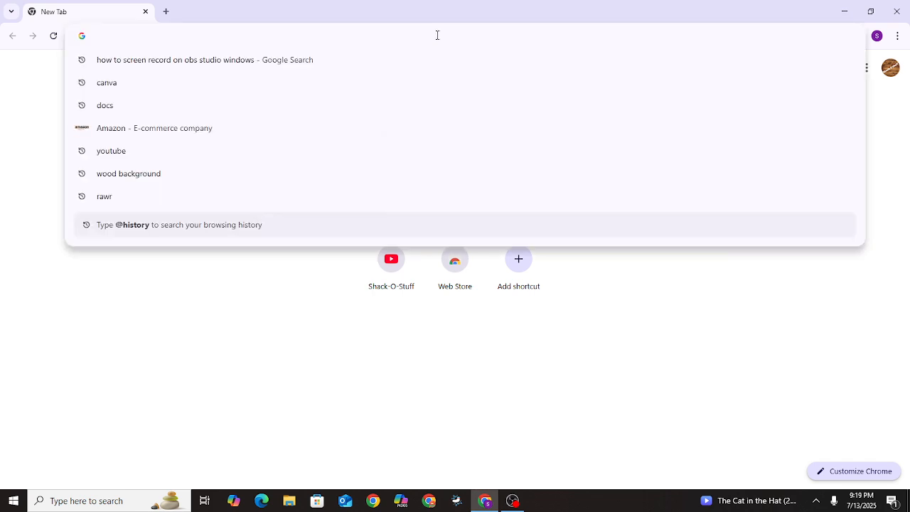
{"action": "type", "text": "slides"}
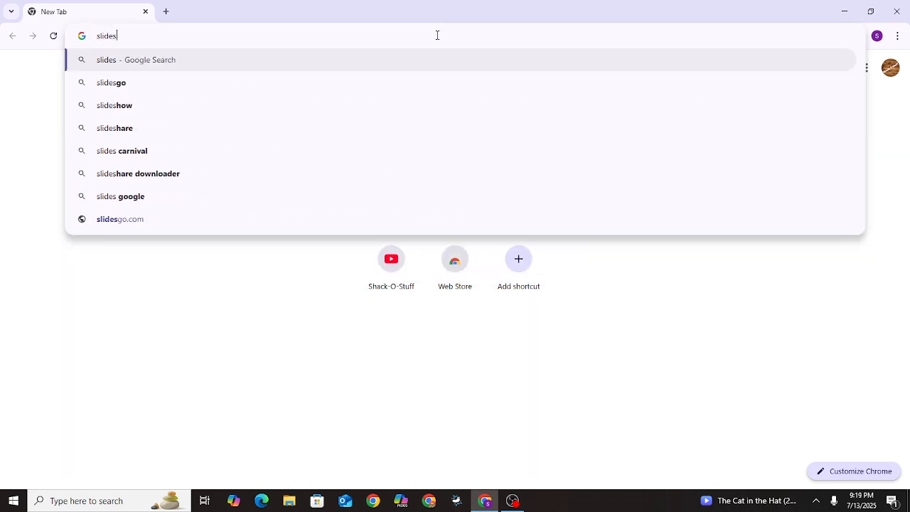
{"action": "type", "text": "\\"}
{"action": "key", "text": "BackSpace"}
{"action": "key", "text": "Return"}
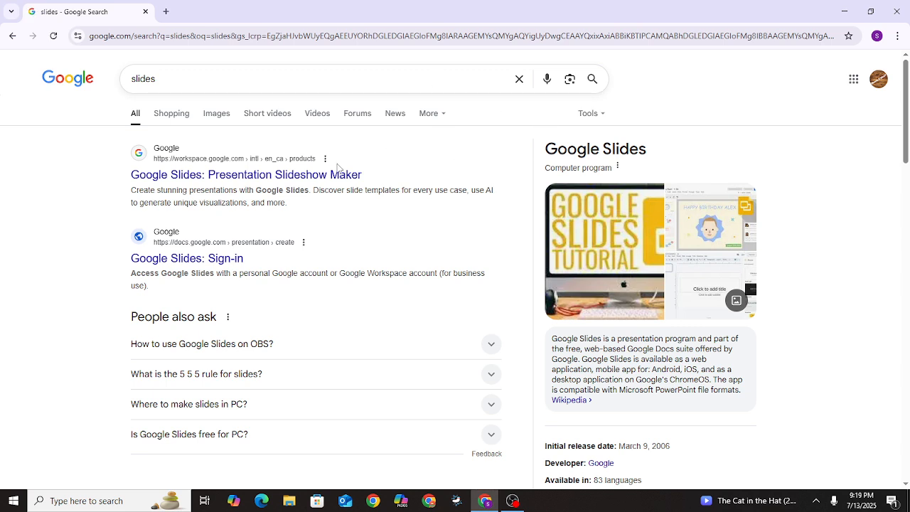
Step: Open the Google Slides product page from the search results, accept its cookies, and sign in to Slides
{"action": "left_click", "coordinate": [286, 174]}
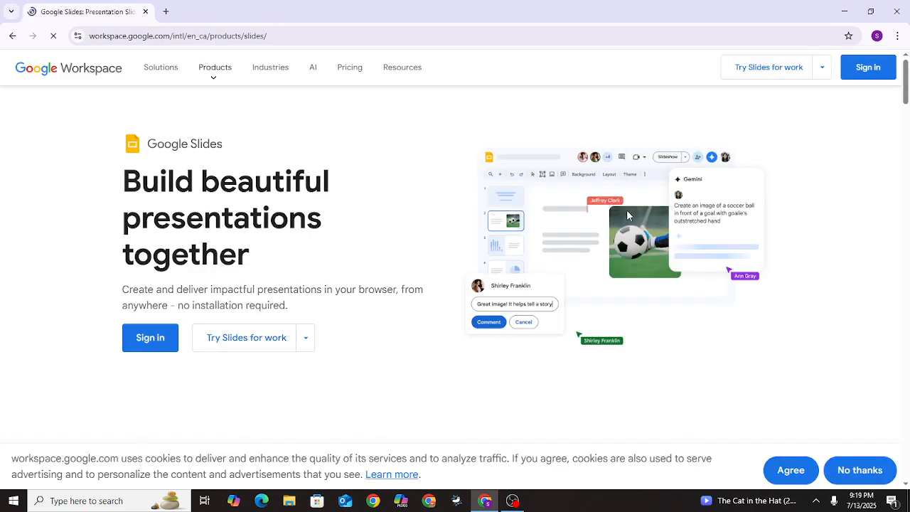
{"action": "left_click", "coordinate": [784, 467]}
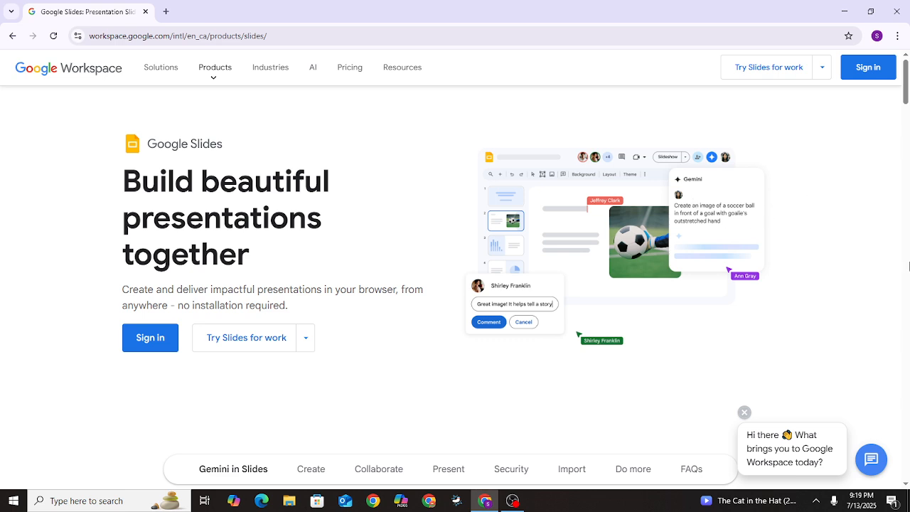
{"action": "left_click", "coordinate": [151, 338]}
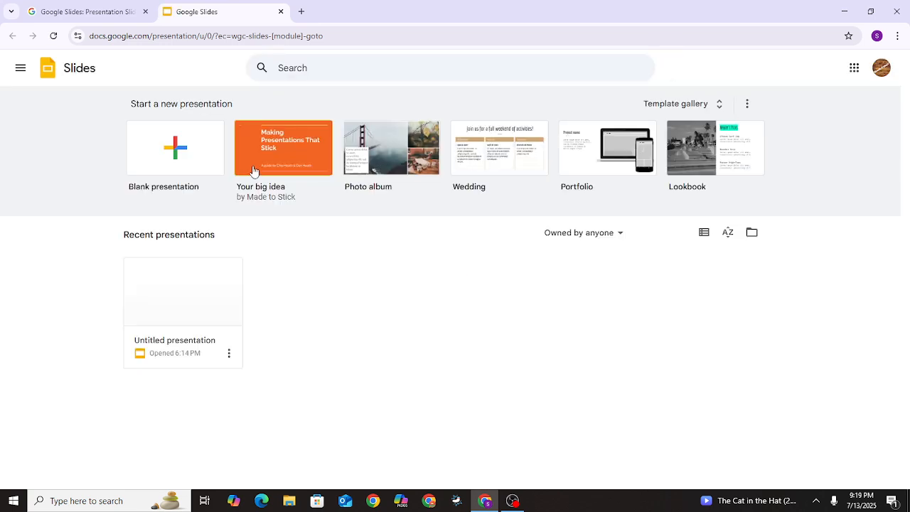
Step: Start a blank presentation, return to the Slides home page, and open the recent untitled presentation
{"action": "left_click", "coordinate": [219, 154]}
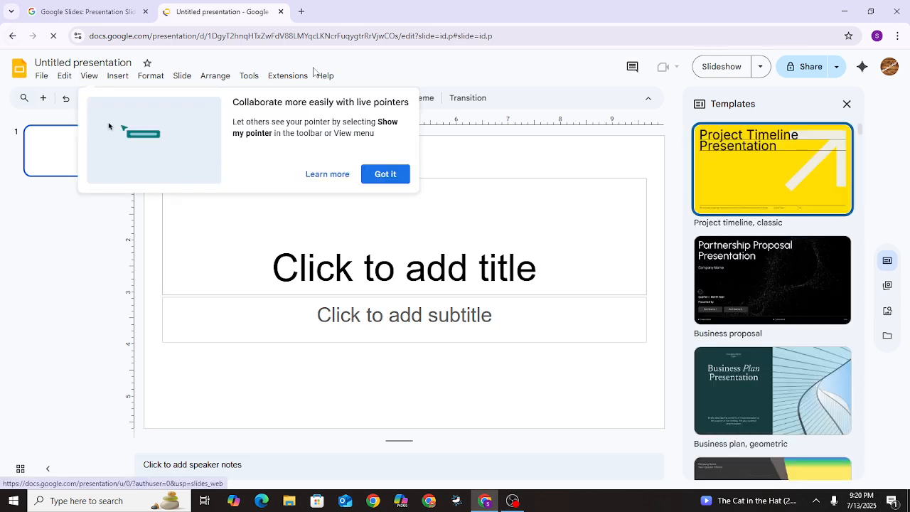
{"action": "left_click", "coordinate": [19, 69]}
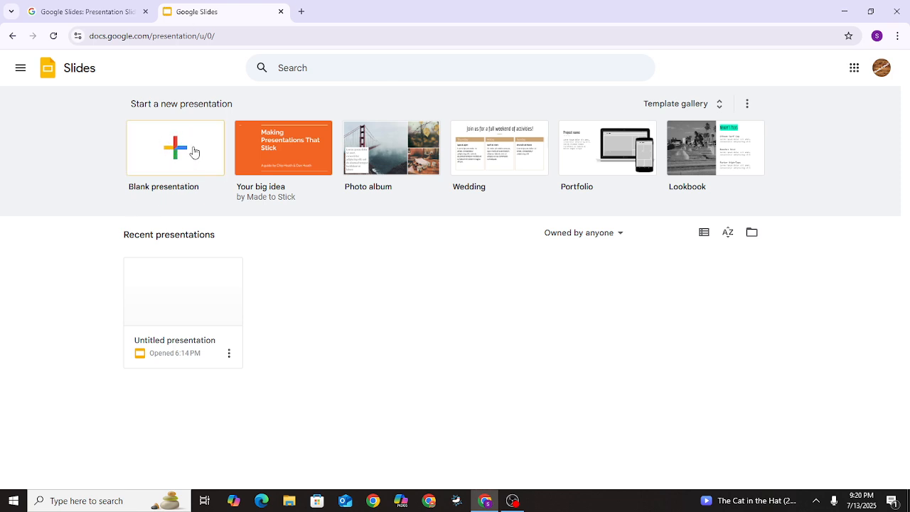
{"action": "left_click", "coordinate": [203, 317]}
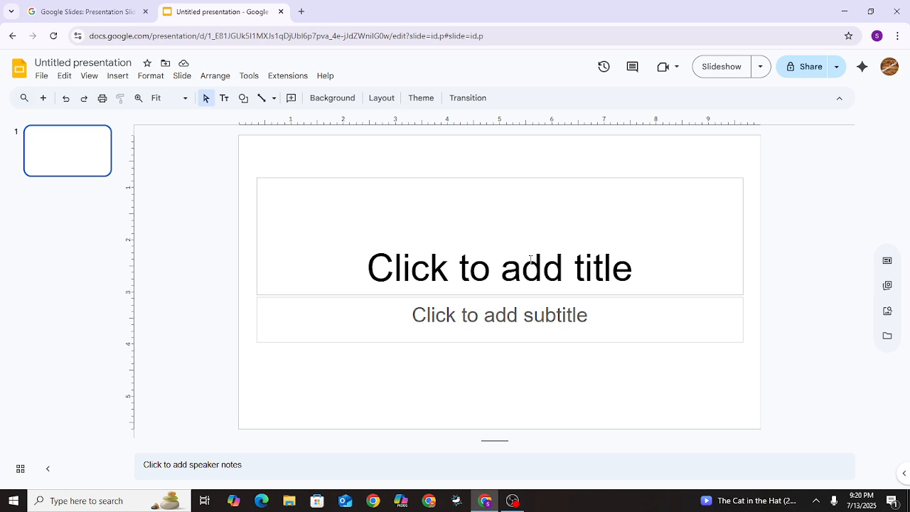
Step: Enter "About Me" as the title of the first slide, with both words capitalized
{"action": "left_click", "coordinate": [530, 260]}
{"action": "type", "text": "abou"}
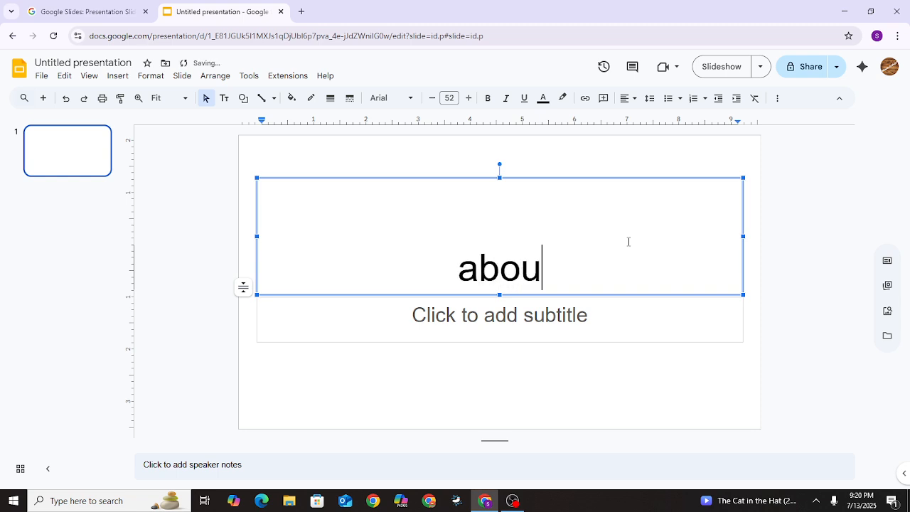
{"action": "type", "text": "t me"}
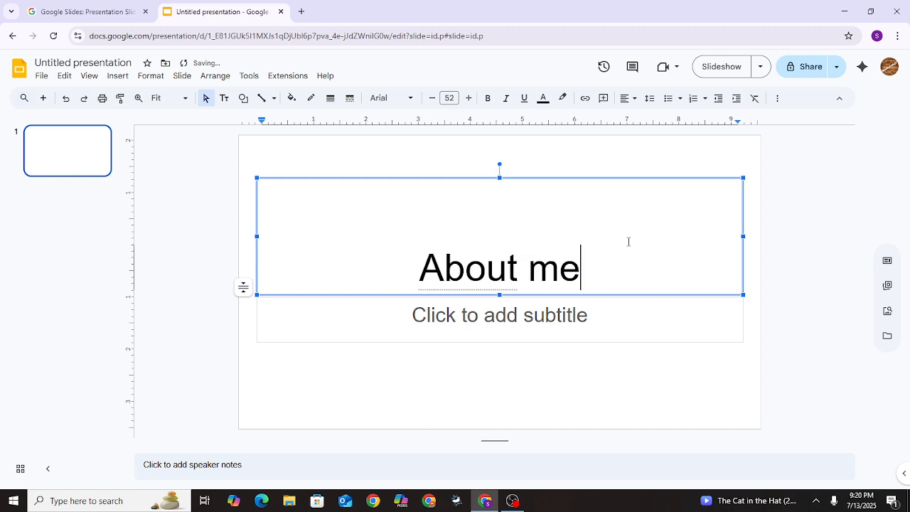
{"action": "left_click", "coordinate": [561, 273]}
{"action": "key", "text": "BackSpace"}
{"action": "type", "text": "M"}
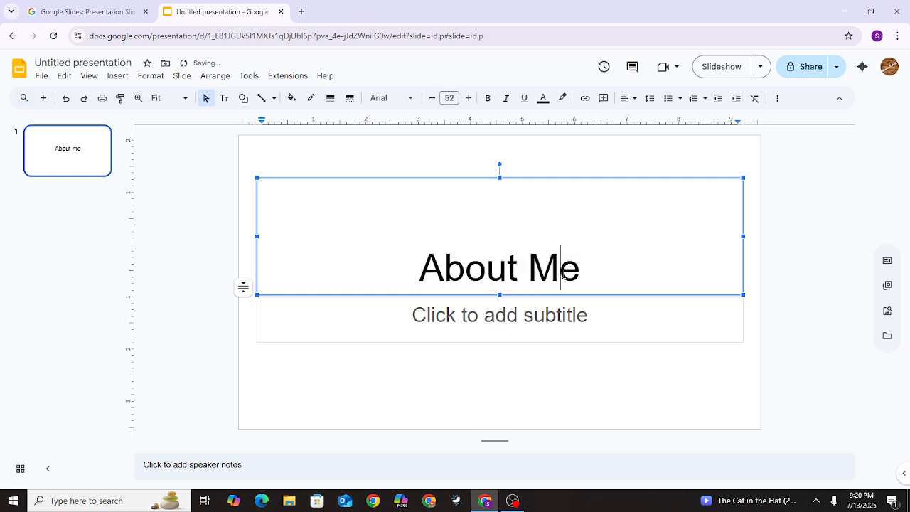
Step: Select the whole "About Me" title and enlarge its font size in single-point increments
{"action": "left_click", "coordinate": [497, 271]}
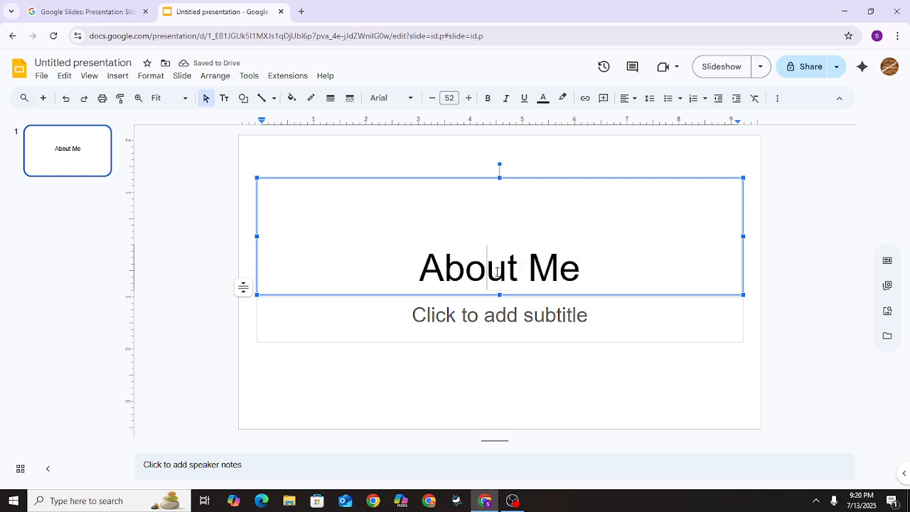
{"action": "double_click", "coordinate": [496, 271]}
{"action": "left_click", "coordinate": [496, 271]}
{"action": "triple_click", "coordinate": [496, 271]}
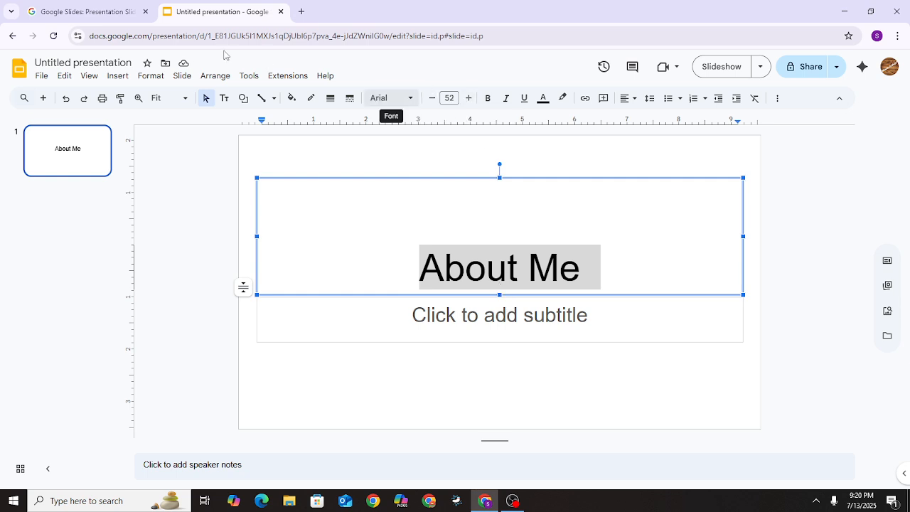
{"action": "left_click", "coordinate": [468, 98]}
{"action": "left_click", "coordinate": [468, 98]}
{"action": "left_click", "coordinate": [468, 98]}
{"action": "left_click", "coordinate": [467, 98]}
{"action": "left_click", "coordinate": [468, 100]}
{"action": "left_click", "coordinate": [468, 99]}
{"action": "left_click", "coordinate": [467, 100]}
{"action": "left_click", "coordinate": [468, 99]}
{"action": "left_click", "coordinate": [468, 99]}
{"action": "left_click", "coordinate": [468, 99]}
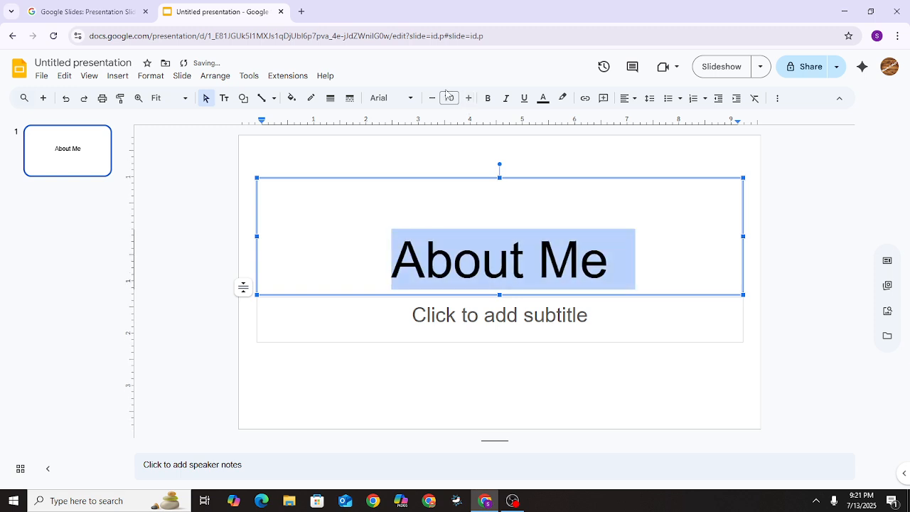
Step: Reduce the title's font size in single-point increments to 50
{"action": "left_click", "coordinate": [431, 98]}
{"action": "left_click", "coordinate": [431, 98]}
{"action": "left_click", "coordinate": [431, 98]}
{"action": "left_click", "coordinate": [431, 98]}
{"action": "left_click", "coordinate": [431, 98]}
{"action": "left_click", "coordinate": [431, 98]}
{"action": "left_click", "coordinate": [430, 99]}
{"action": "left_click", "coordinate": [431, 98]}
{"action": "left_click", "coordinate": [431, 98]}
{"action": "left_click", "coordinate": [430, 99]}
{"action": "left_click", "coordinate": [431, 98]}
{"action": "left_click", "coordinate": [431, 98]}
{"action": "left_click", "coordinate": [431, 98]}
{"action": "left_click", "coordinate": [431, 98]}
{"action": "left_click", "coordinate": [431, 98]}
{"action": "left_click", "coordinate": [431, 99]}
{"action": "left_click", "coordinate": [431, 98]}
{"action": "left_click", "coordinate": [431, 98]}
{"action": "left_click", "coordinate": [431, 98]}
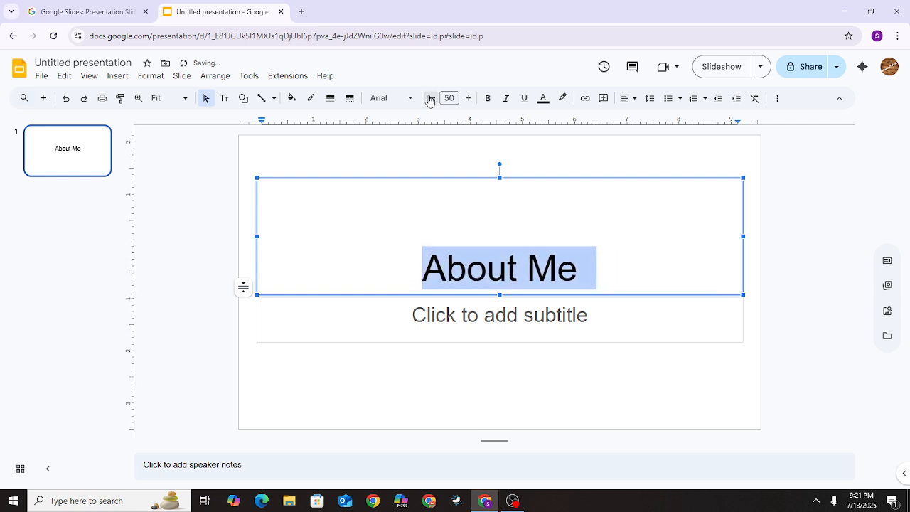
Step: Try the preset font size 60 on the selected title and settle on 96, leaving the text box deselected
{"action": "left_click", "coordinate": [450, 98]}
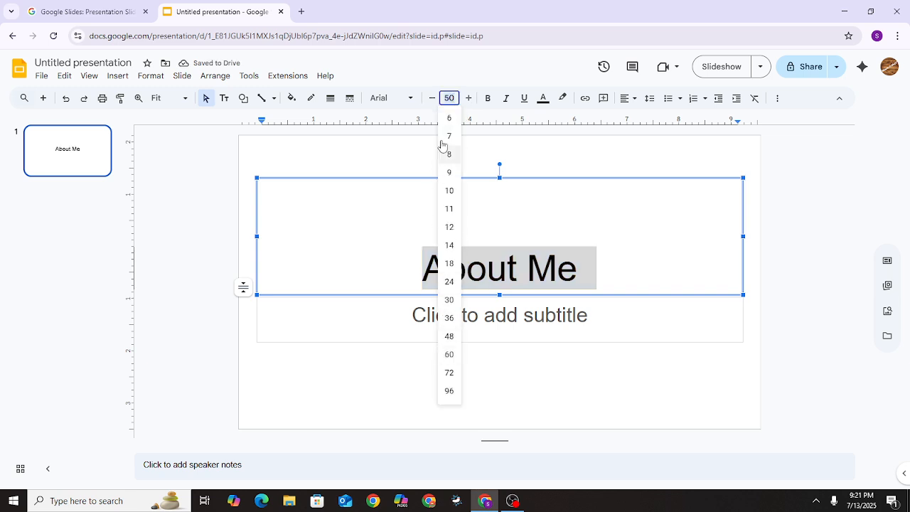
{"action": "left_click", "coordinate": [449, 354]}
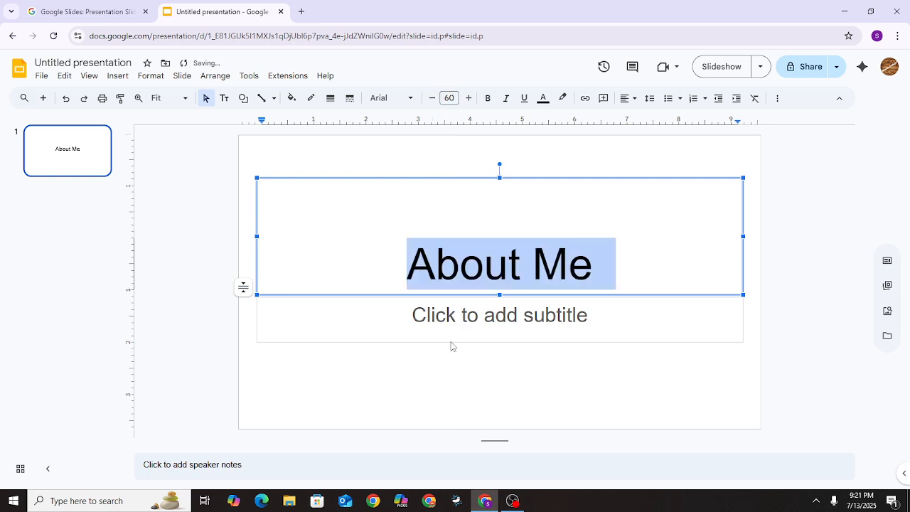
{"action": "left_click", "coordinate": [451, 99]}
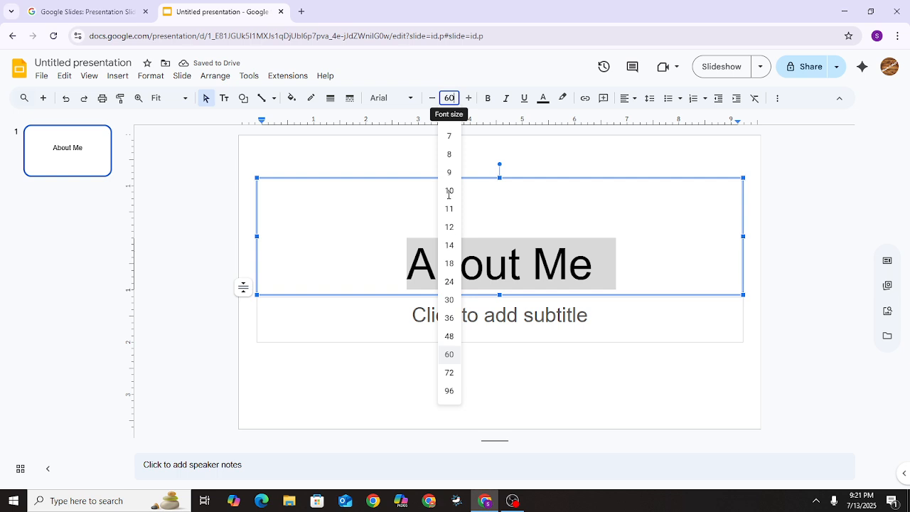
{"action": "left_click", "coordinate": [449, 390]}
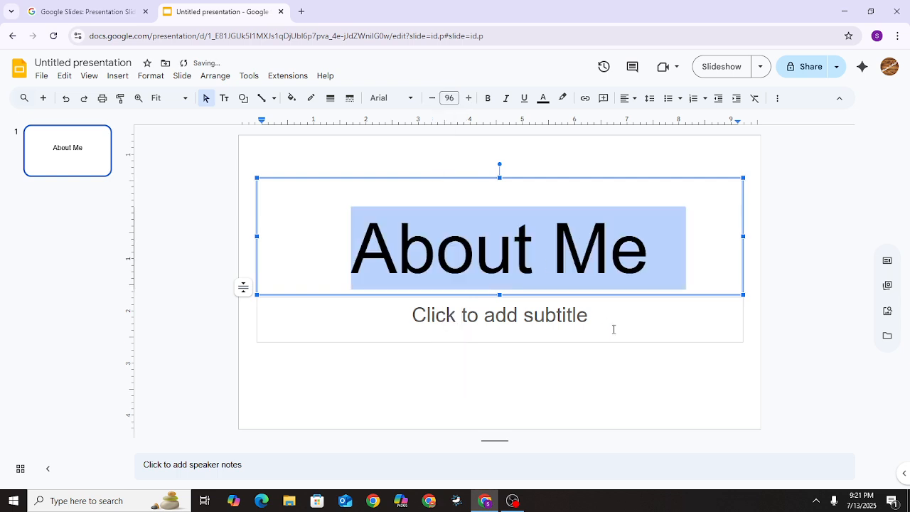
{"action": "left_click", "coordinate": [765, 347]}
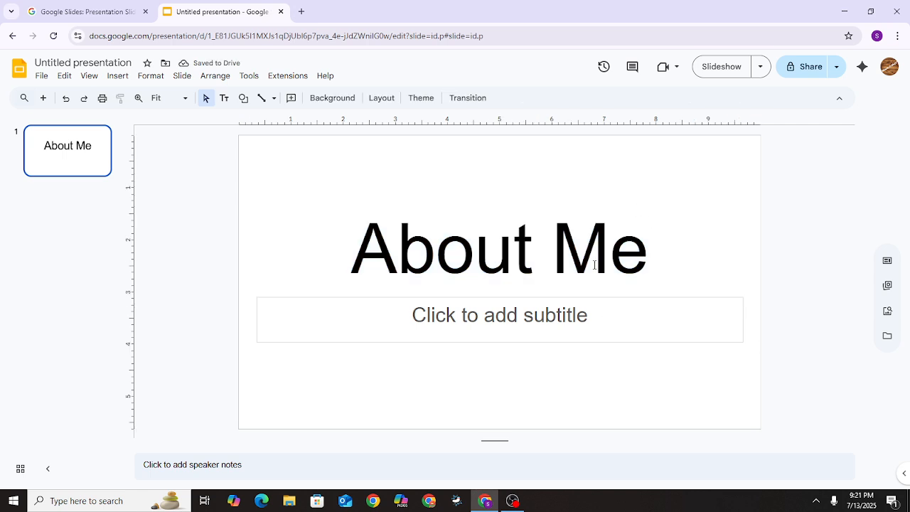
Step: Try raising the font size to 105 and lowering it to 95 with the cursor placed inside the title
{"action": "left_click", "coordinate": [611, 248]}
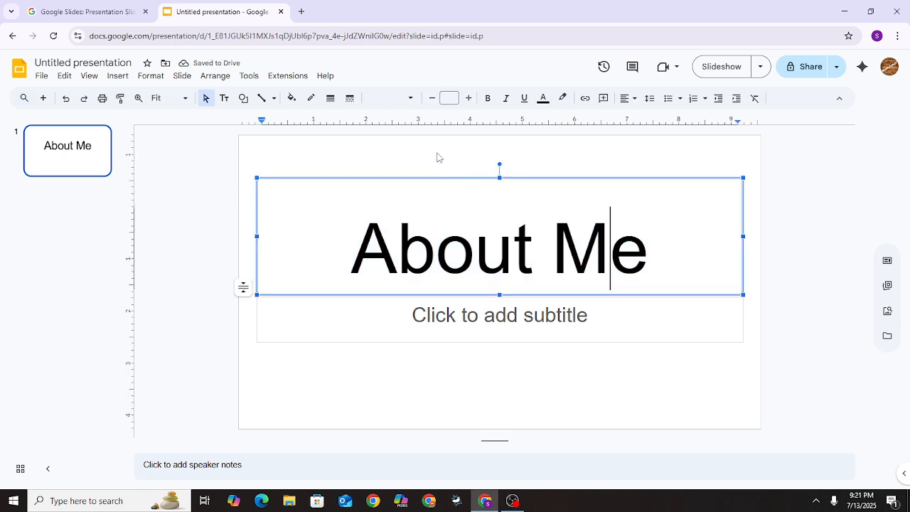
{"action": "left_click", "coordinate": [468, 100]}
{"action": "left_click", "coordinate": [468, 100]}
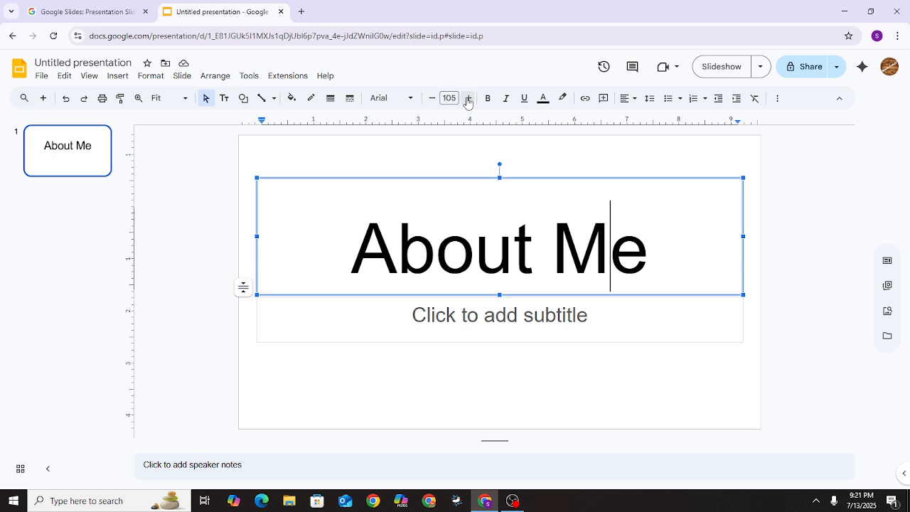
{"action": "left_click", "coordinate": [432, 101]}
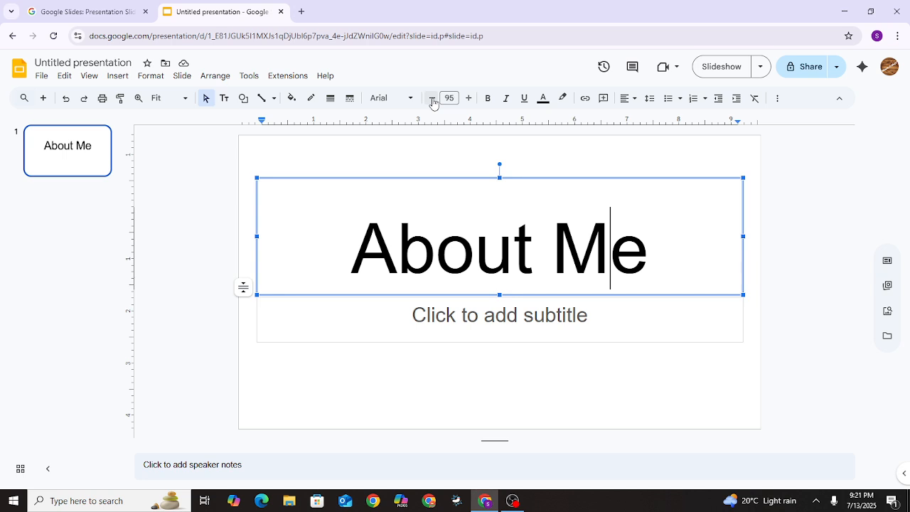
{"action": "left_click", "coordinate": [467, 99]}
Step: Enter "shack-o-stuff" as the subtitle under the title
{"action": "left_click", "coordinate": [581, 325]}
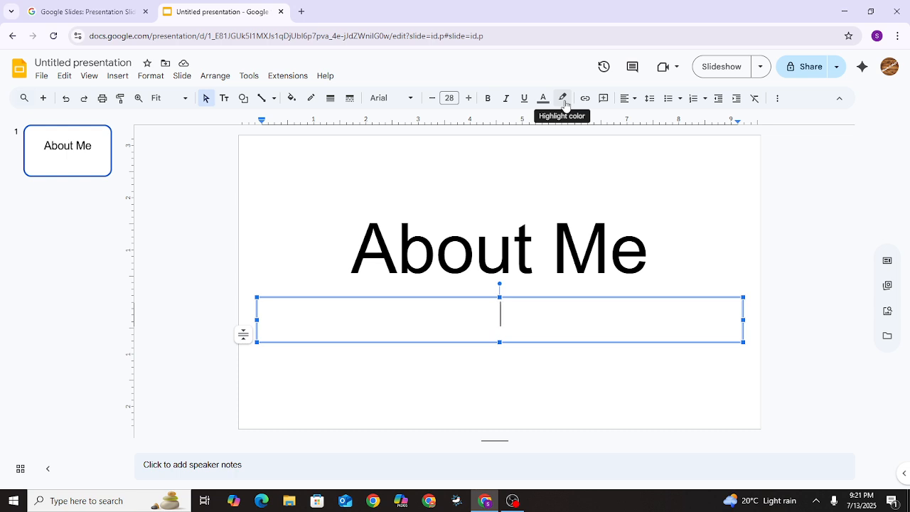
{"action": "type", "text": "shacv\\"}
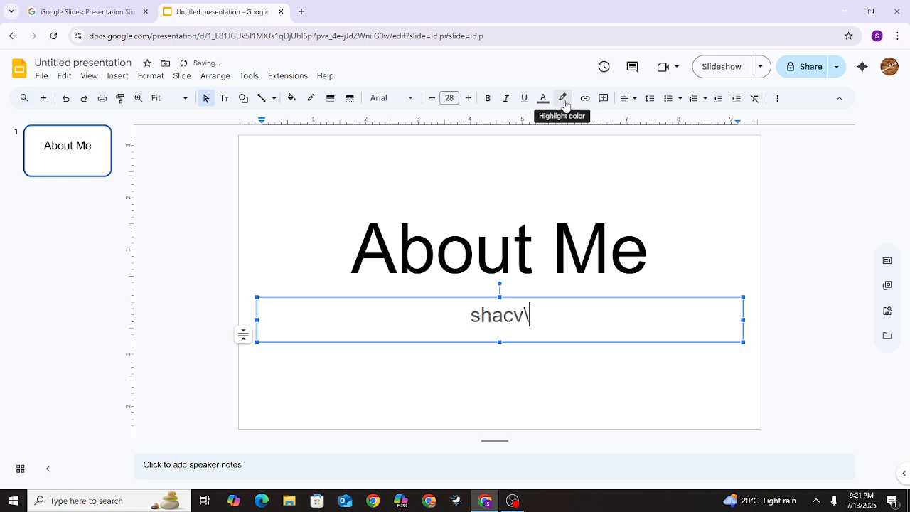
{"action": "key", "text": "BackSpace"}
{"action": "key", "text": "BackSpace"}
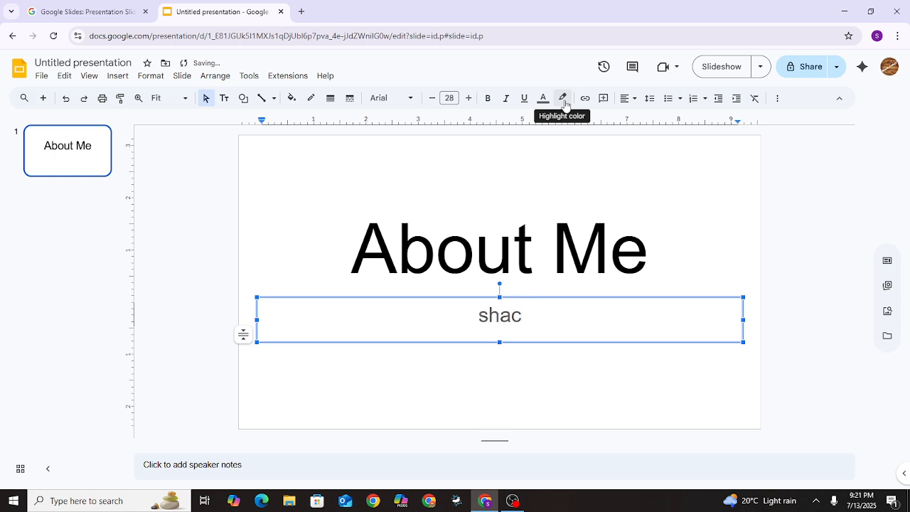
{"action": "type", "text": "k"}
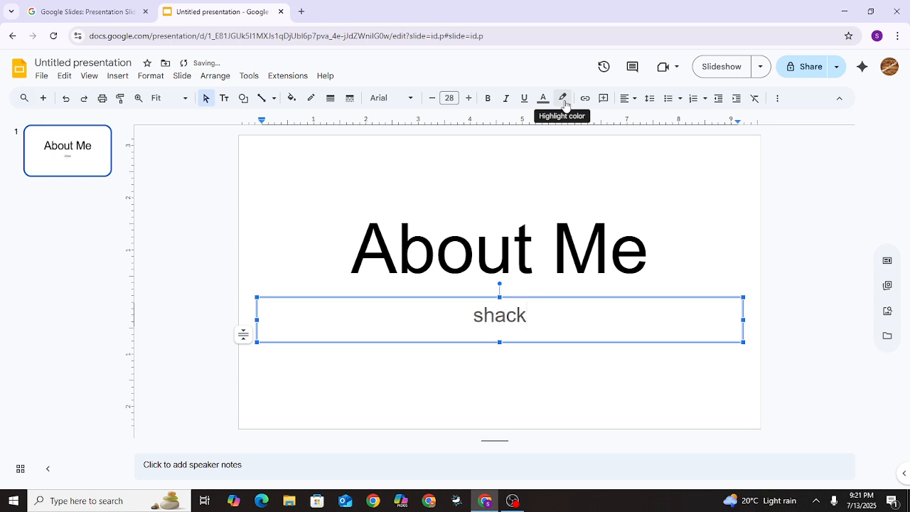
{"action": "type", "text": "-o"}
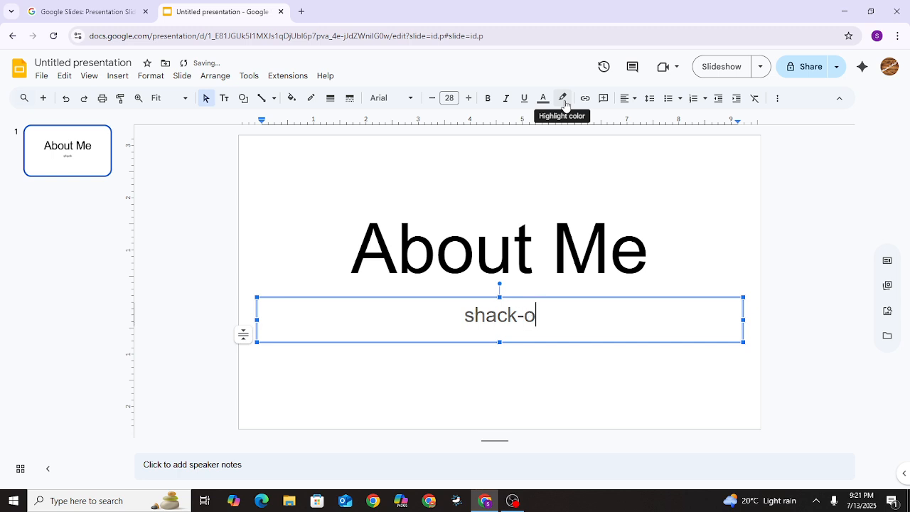
{"action": "type", "text": "-st"}
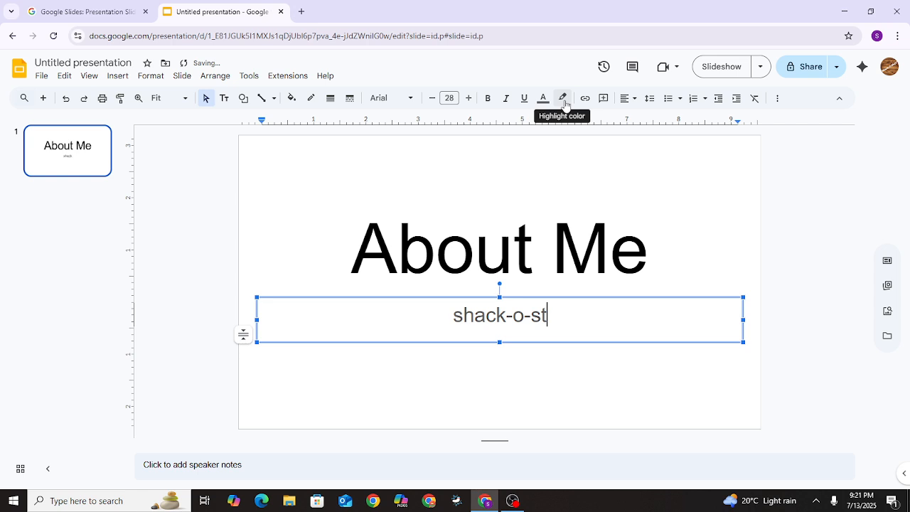
{"action": "type", "text": "uff"}
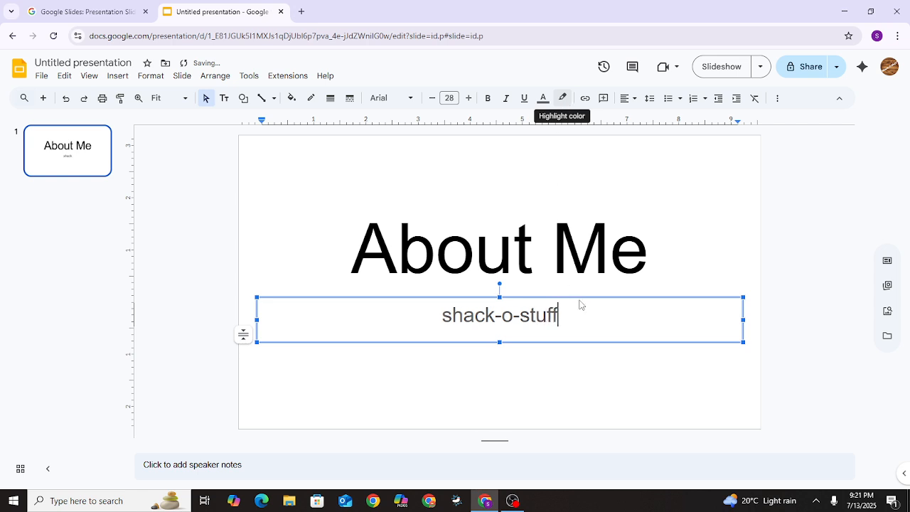
Step: Select the whole "About Me" title and make it bold
{"action": "left_click", "coordinate": [511, 247]}
{"action": "triple_click", "coordinate": [495, 243]}
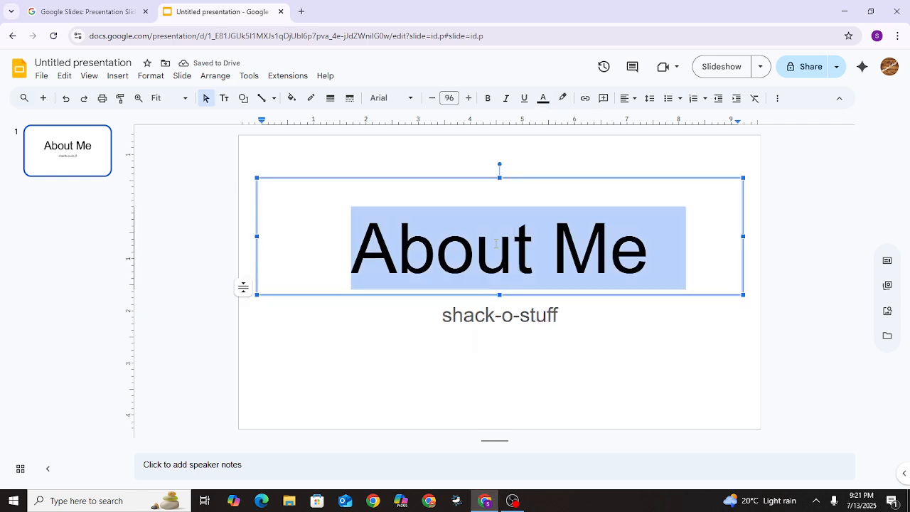
{"action": "left_click", "coordinate": [526, 310]}
{"action": "left_click", "coordinate": [525, 239]}
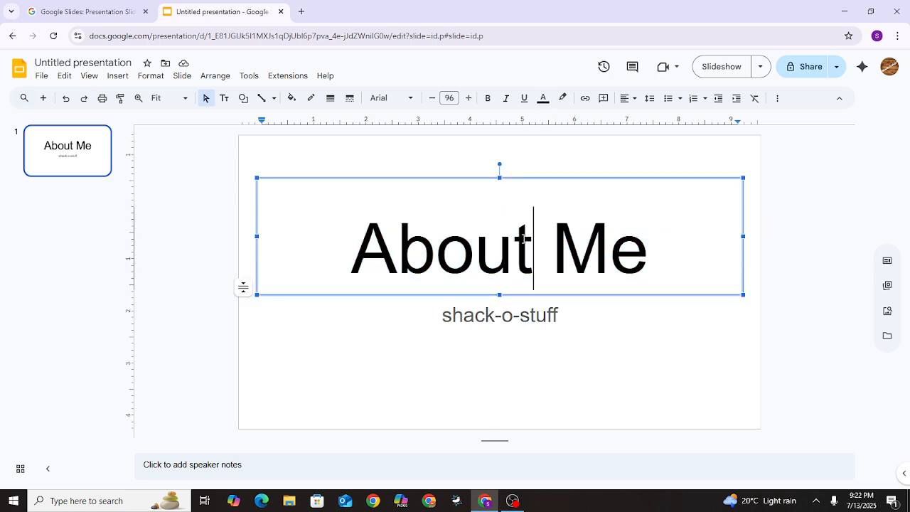
{"action": "left_click", "coordinate": [468, 249]}
{"action": "triple_click", "coordinate": [468, 249]}
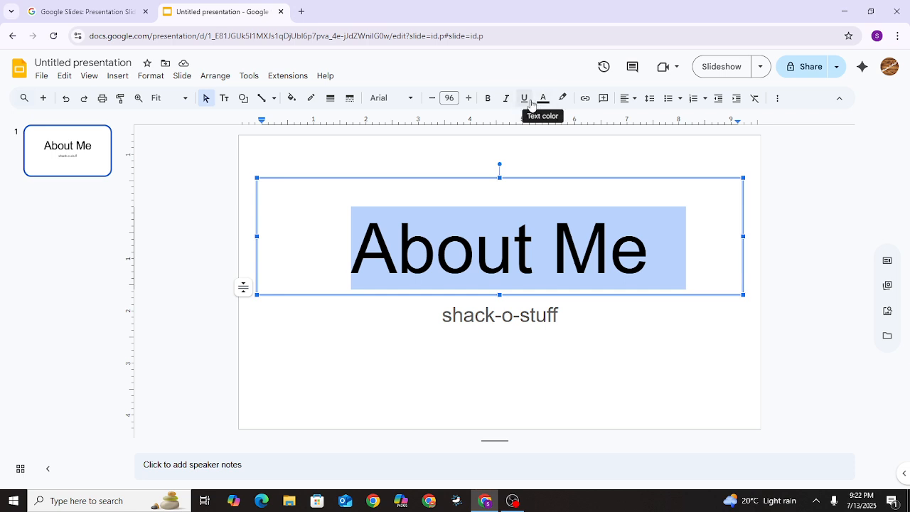
{"action": "left_click", "coordinate": [488, 98]}
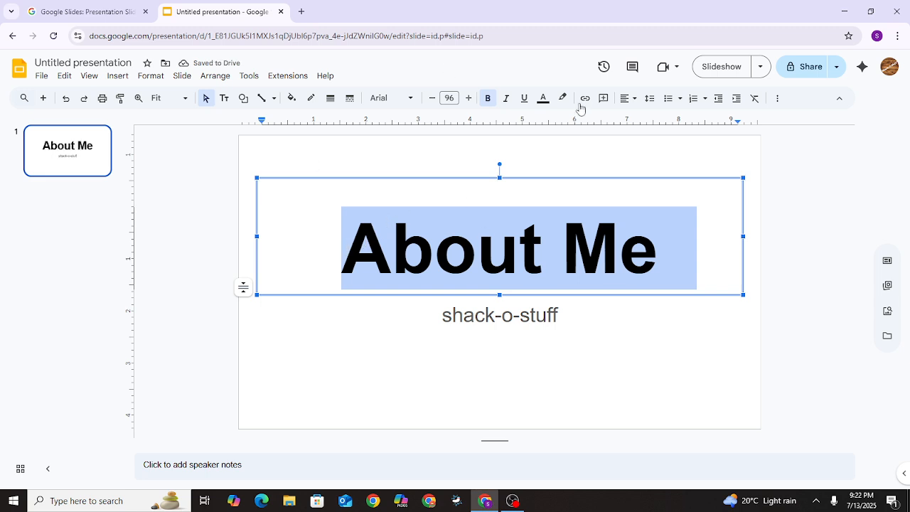
Step: Change the text color of the selected "About Me" title to light blue and deselect the text box
{"action": "left_click", "coordinate": [543, 98]}
{"action": "left_click", "coordinate": [544, 98]}
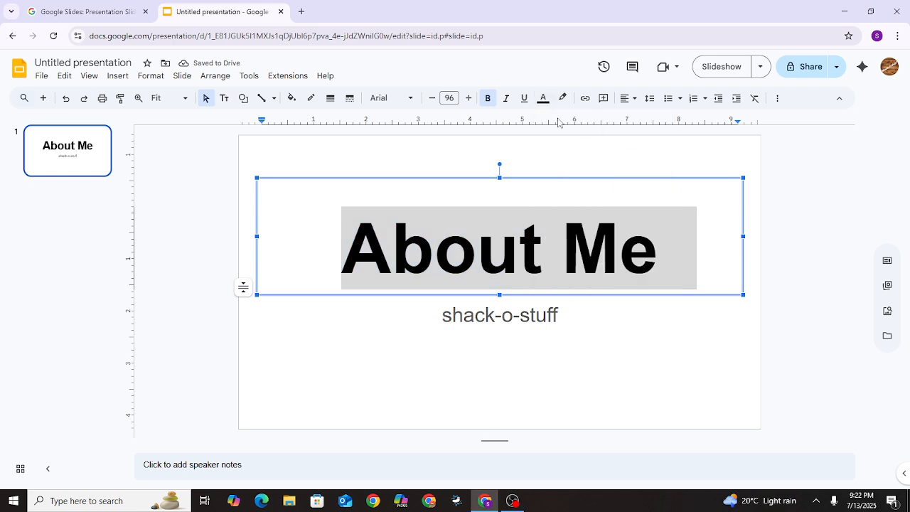
{"action": "left_click", "coordinate": [541, 101]}
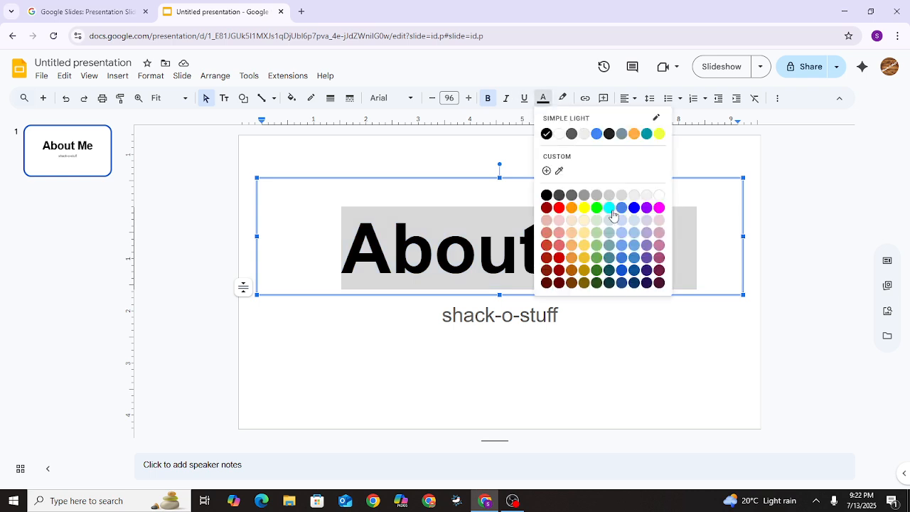
{"action": "left_click", "coordinate": [635, 248]}
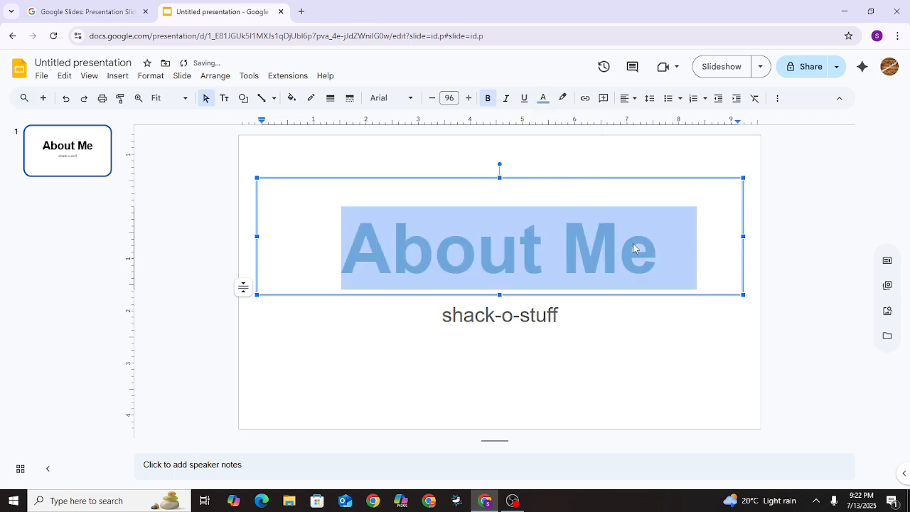
{"action": "left_click", "coordinate": [768, 363]}
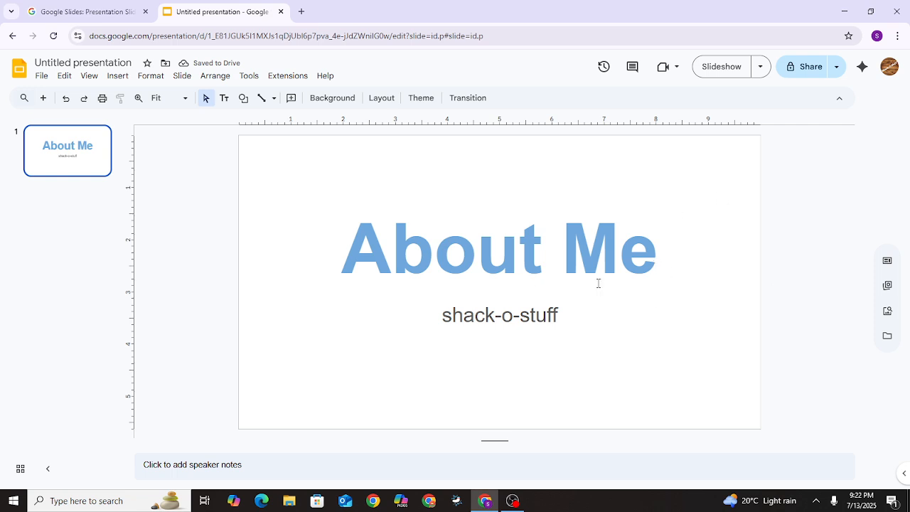
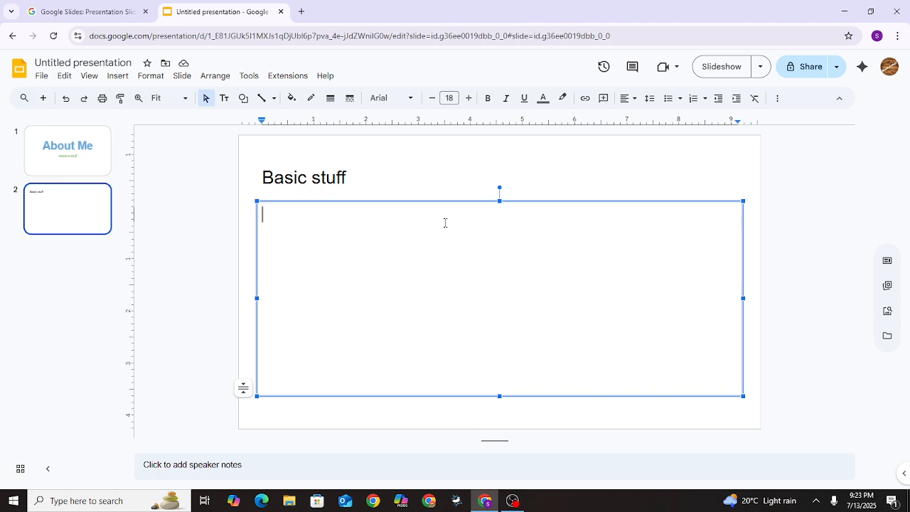
Step: Enter the lines "I like dinosaurs." and "Im on youtube" in the body of the "Basic stuff" slide
{"action": "type", "text": "I lie"}
{"action": "key", "text": "BackSpace"}
{"action": "type", "text": "ke dinos"}
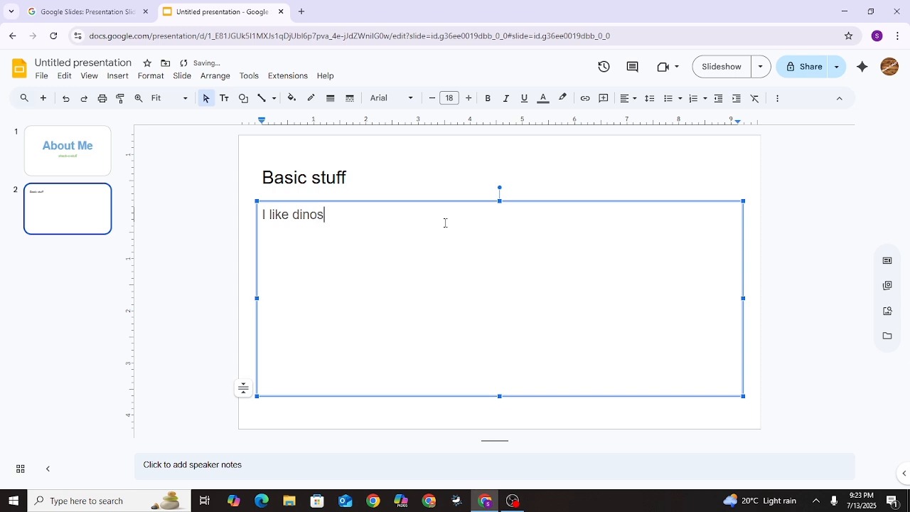
{"action": "type", "text": "aurs."}
{"action": "key", "text": "Return"}
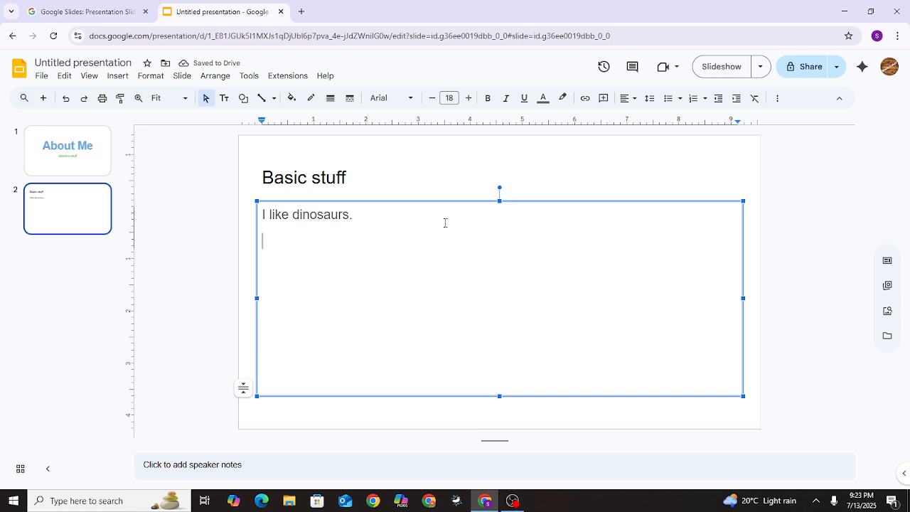
{"action": "type", "text": "inosaurs. Im on "}
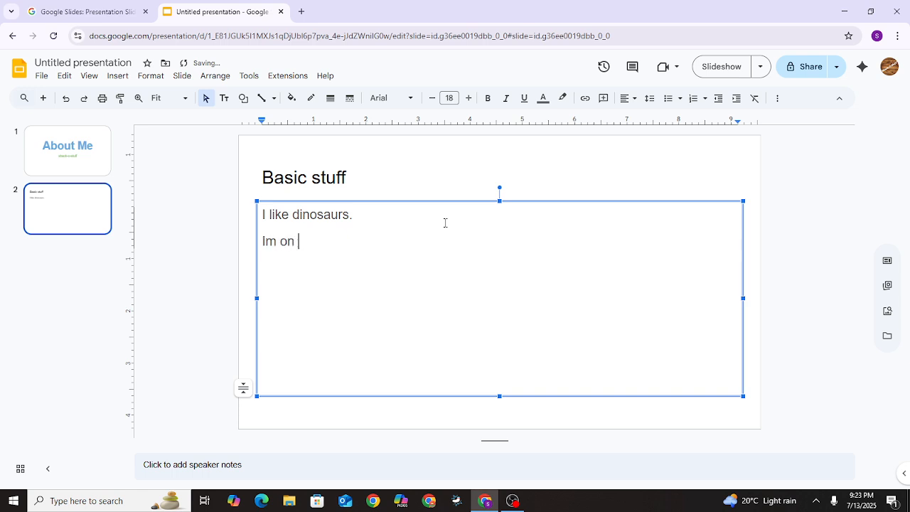
{"action": "type", "text": "youtube"}
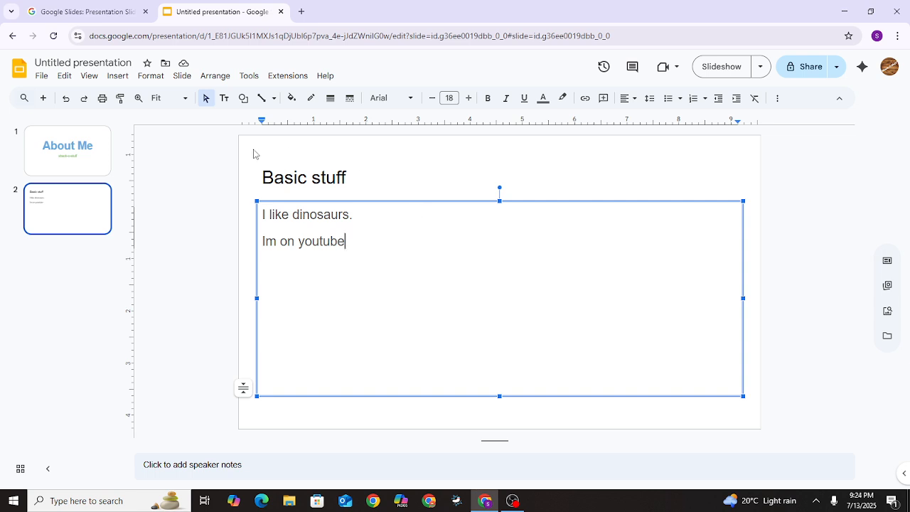
Step: Add a third slide and give it the title "Fun facts"
{"action": "left_click", "coordinate": [43, 99]}
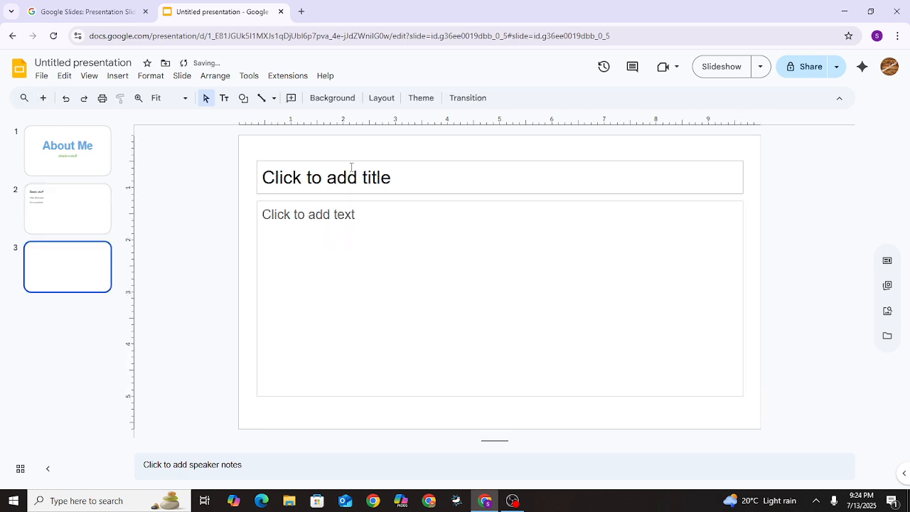
{"action": "left_click", "coordinate": [351, 168]}
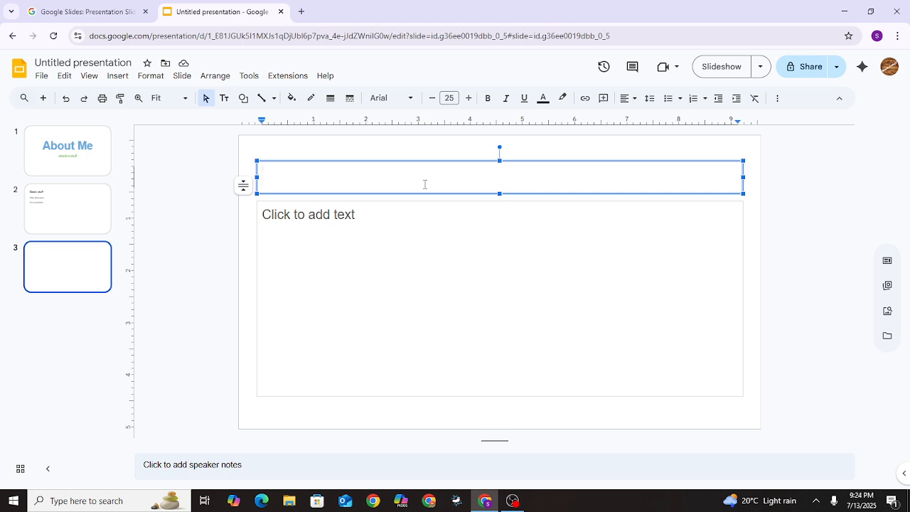
{"action": "type", "text": "Fun fa"}
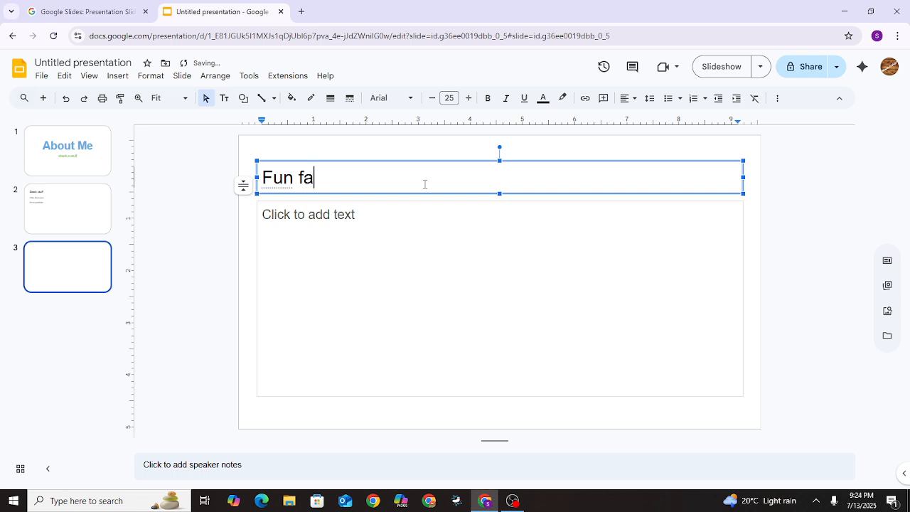
{"action": "type", "text": "cts"}
Step: Enter "I have a dog his name is hugo" as the first body line under "Fun facts"
{"action": "left_click", "coordinate": [428, 242]}
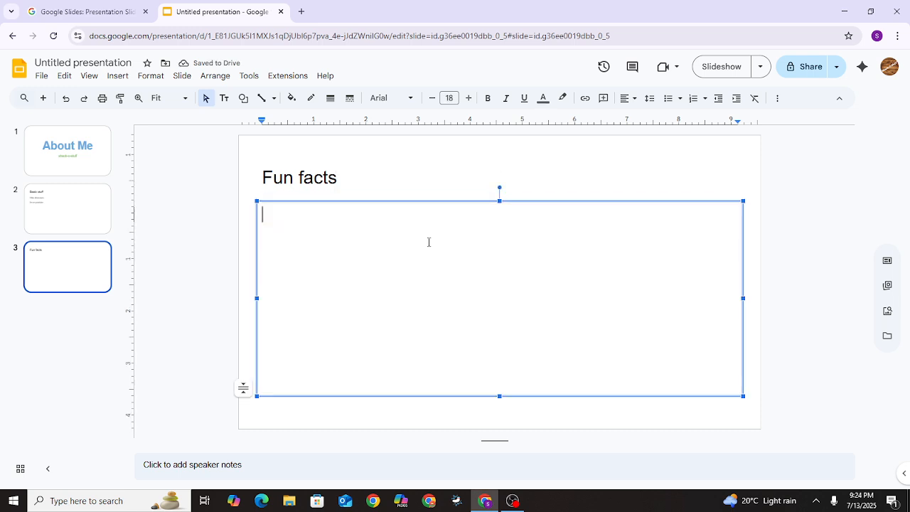
{"action": "type", "text": "I have a "}
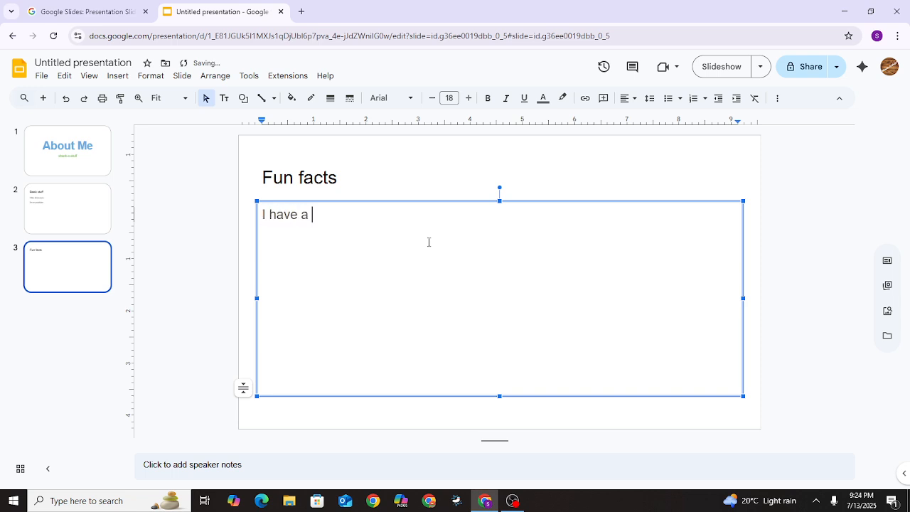
{"action": "type", "text": "dog his name "}
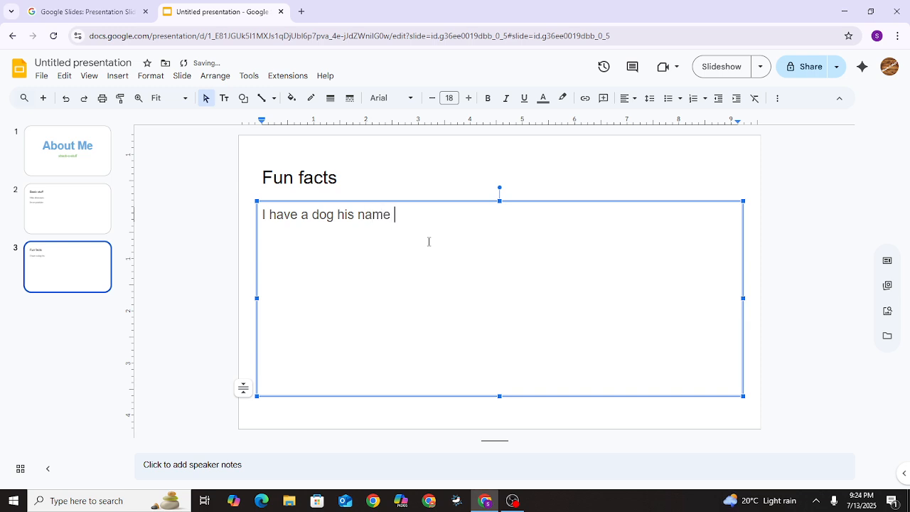
{"action": "type", "text": "is hugo"}
{"action": "key", "text": "Return"}
Step: Add "I am ten years old" as the second body line of the "Fun facts" slide
{"action": "type", "text": "is hugo I am "}
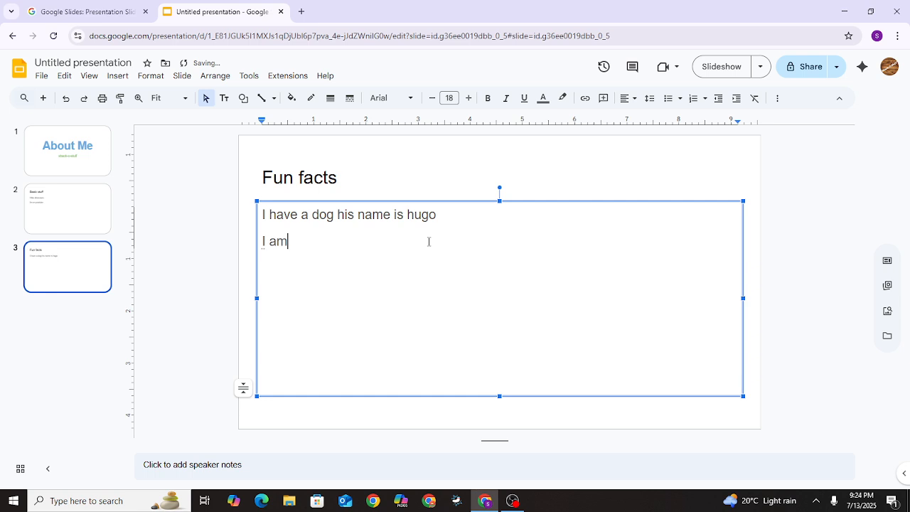
{"action": "type", "text": "ten yrso"}
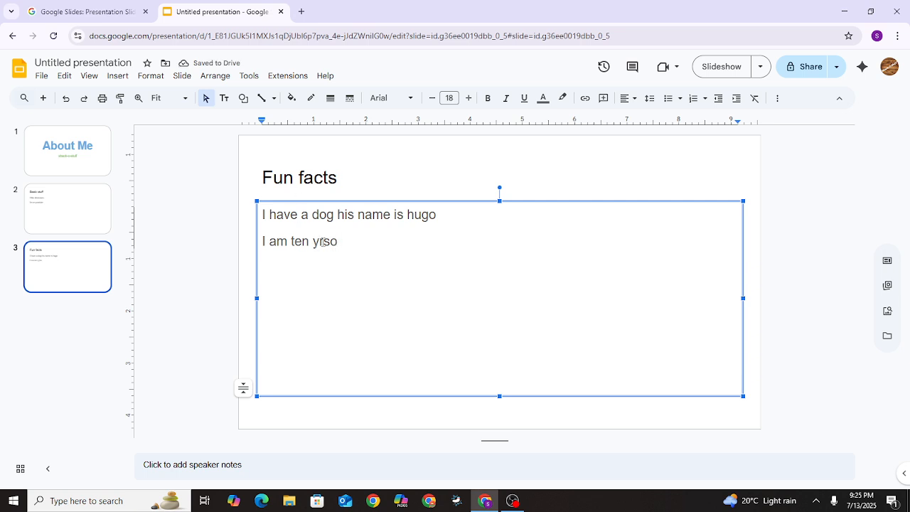
{"action": "left_click", "coordinate": [319, 241]}
{"action": "type", "text": "ea"}
{"action": "left_click", "coordinate": [348, 242]}
{"action": "type", "text": "o"}
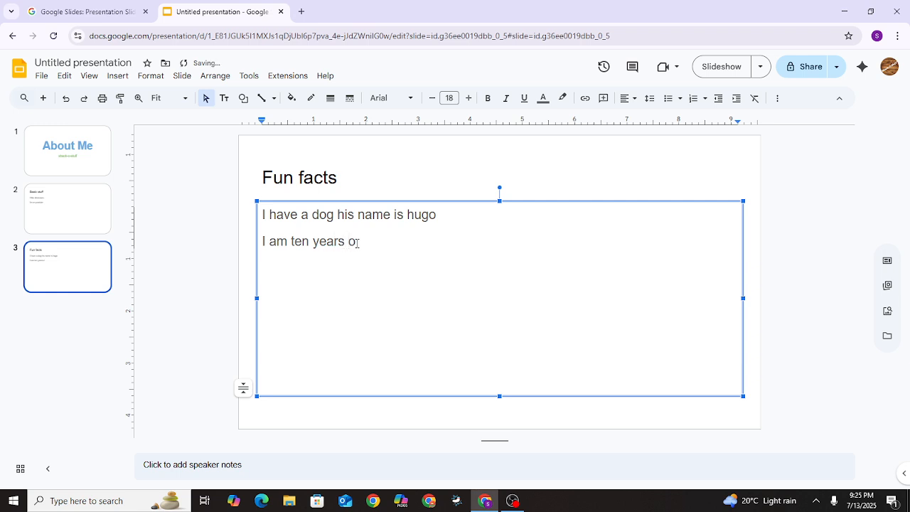
{"action": "type", "text": "ld"}
{"action": "left_click", "coordinate": [88, 232]}
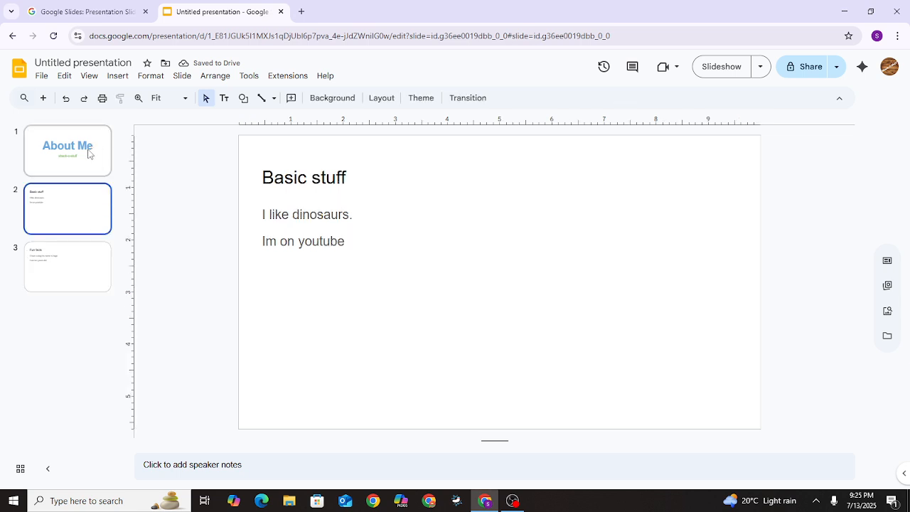
{"action": "left_click", "coordinate": [90, 153]}
{"action": "left_click", "coordinate": [91, 204]}
Step: Add a fourth slide after the "Fun facts" slide and apply the Blank layout to it
{"action": "left_click", "coordinate": [104, 278]}
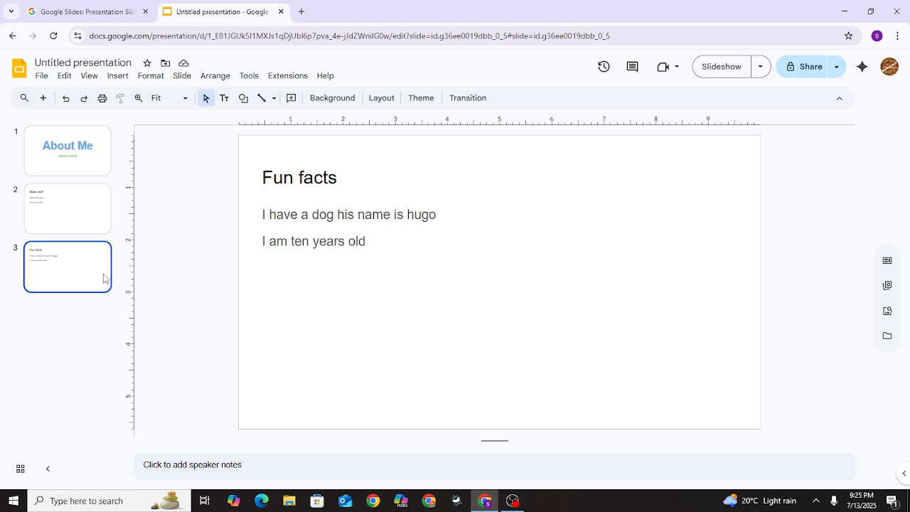
{"action": "left_click", "coordinate": [51, 104]}
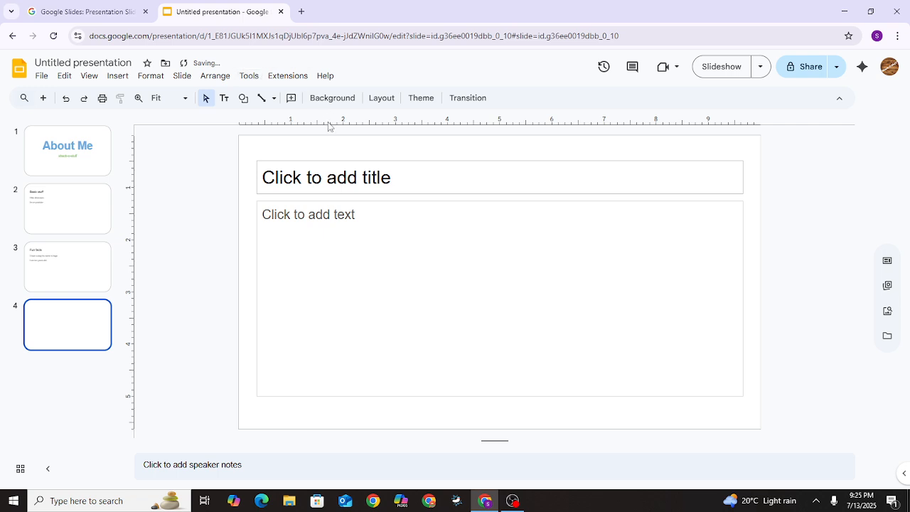
{"action": "left_click", "coordinate": [377, 97]}
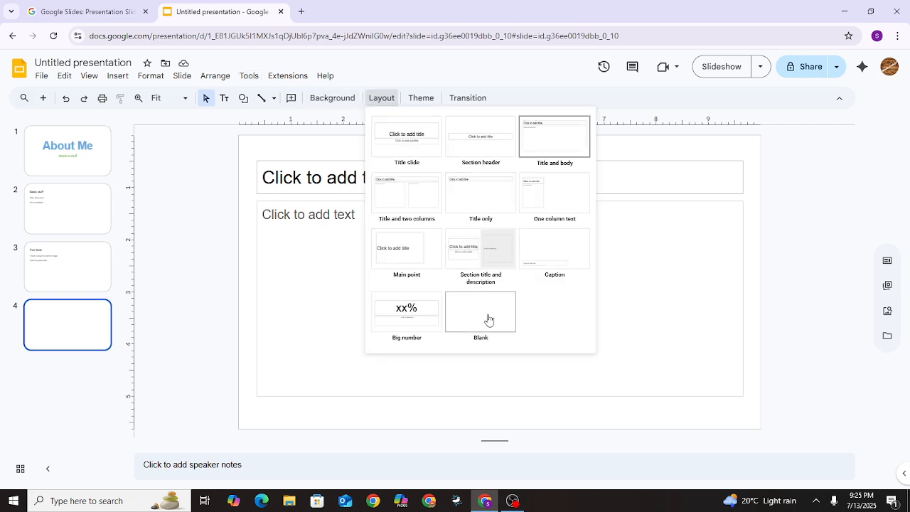
{"action": "left_click", "coordinate": [488, 319]}
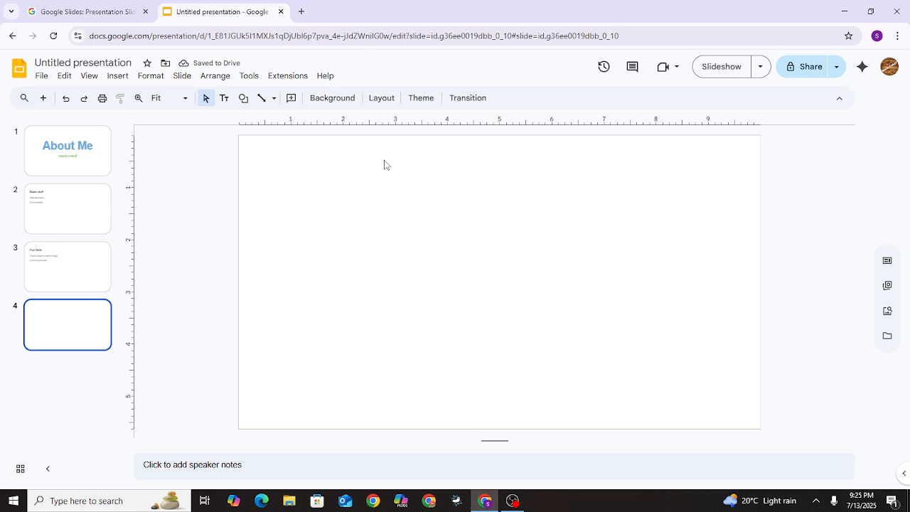
Step: Look through the image insertion sources and open the stock and web image library, closing it without inserting anything
{"action": "left_click", "coordinate": [125, 80]}
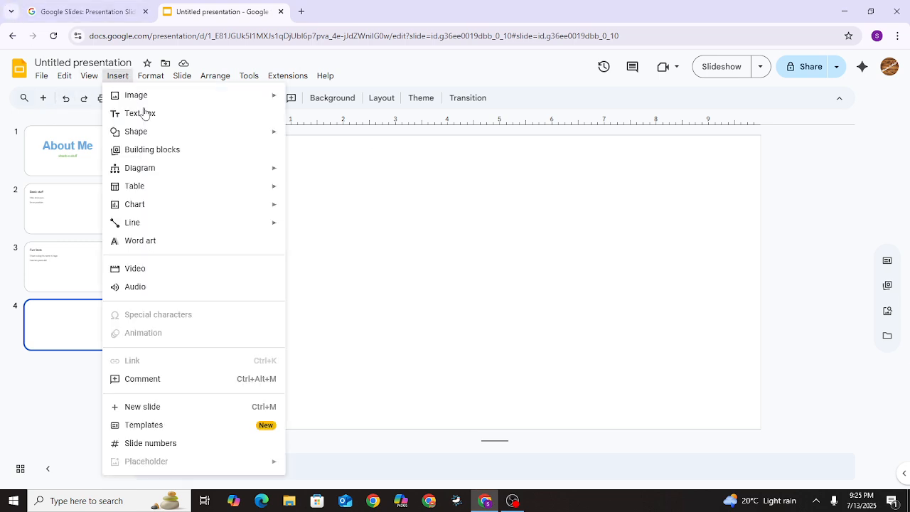
{"action": "mouse_move", "coordinate": [152, 104]}
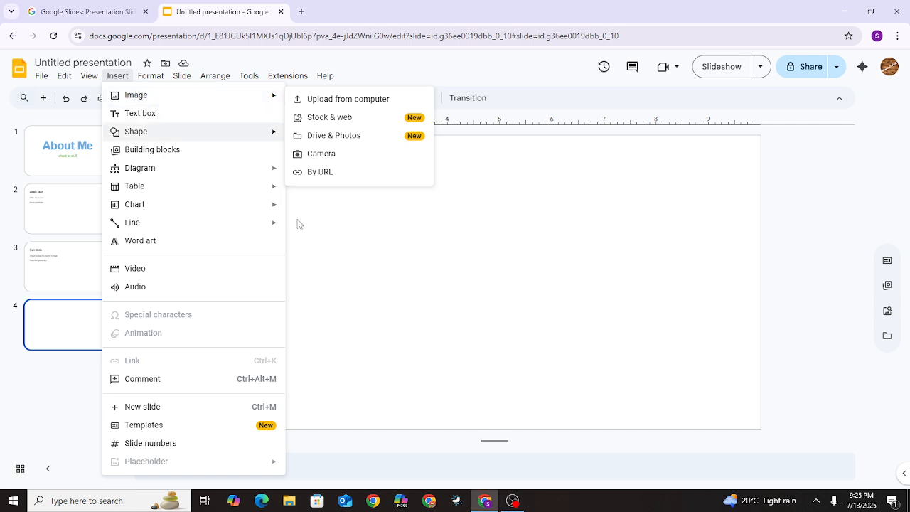
{"action": "left_click", "coordinate": [387, 276]}
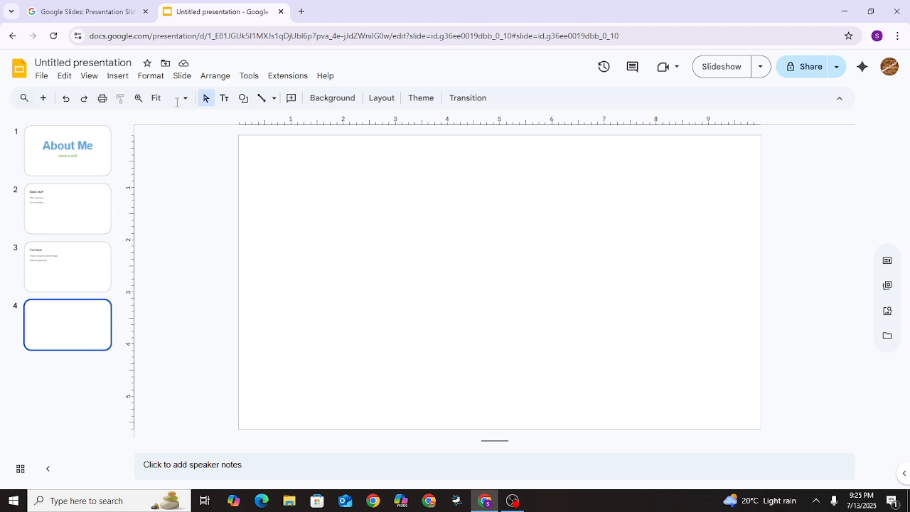
{"action": "left_click", "coordinate": [119, 81]}
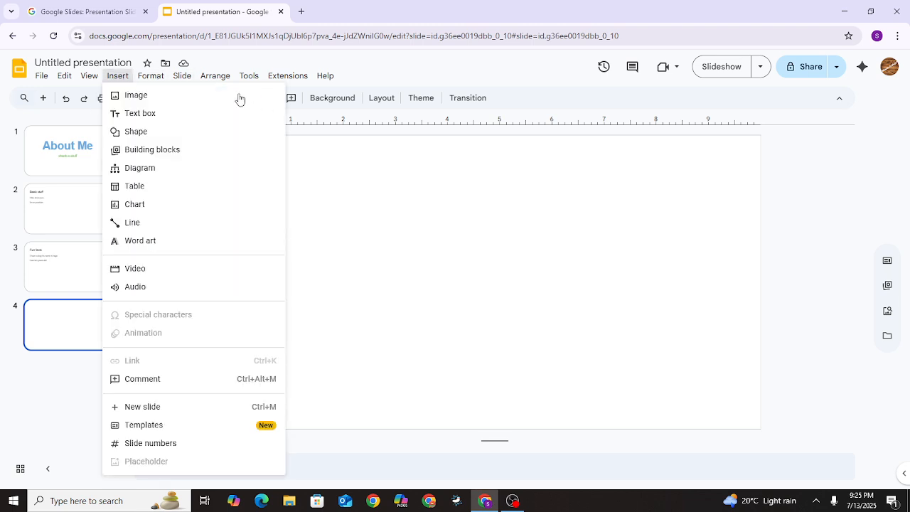
{"action": "mouse_move", "coordinate": [221, 95]}
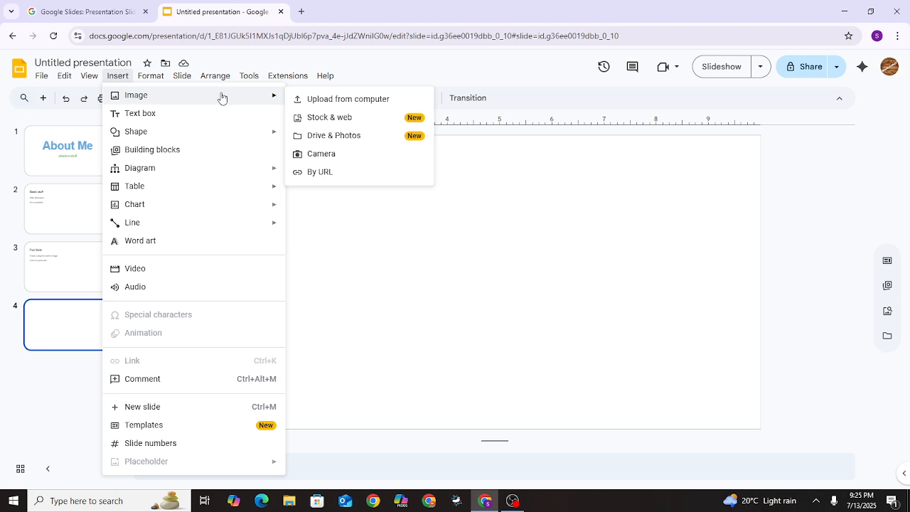
{"action": "left_click", "coordinate": [337, 125]}
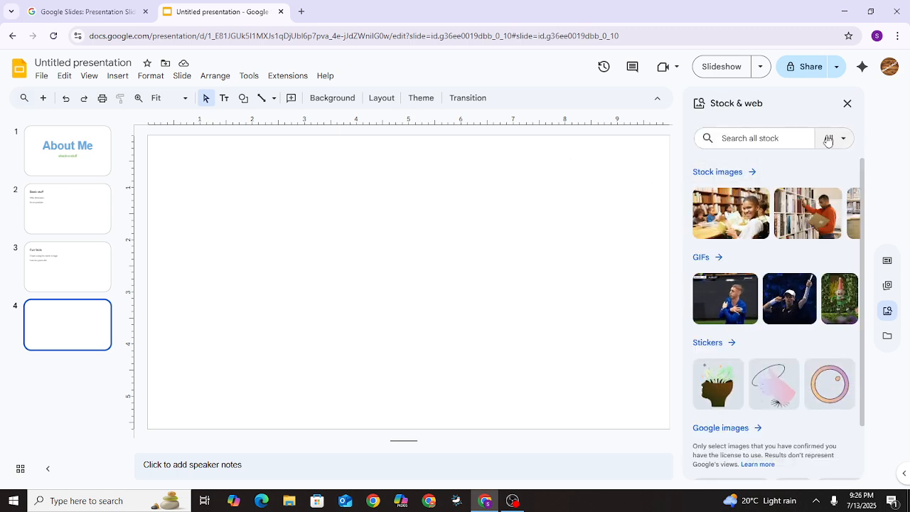
{"action": "left_click", "coordinate": [847, 103]}
Step: Search Google for "funny dinosaur" in a new browser tab and show the image results
{"action": "left_click", "coordinate": [300, 12]}
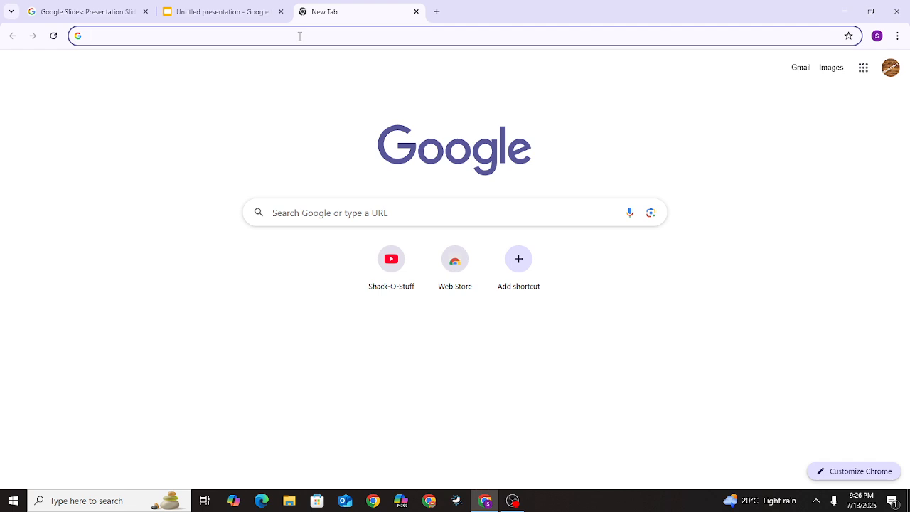
{"action": "type", "text": "fun"}
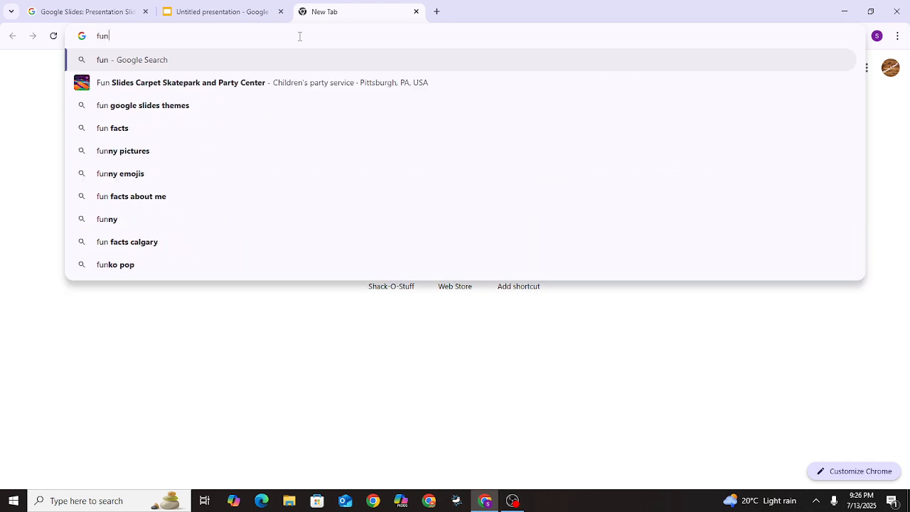
{"action": "type", "text": "y di"}
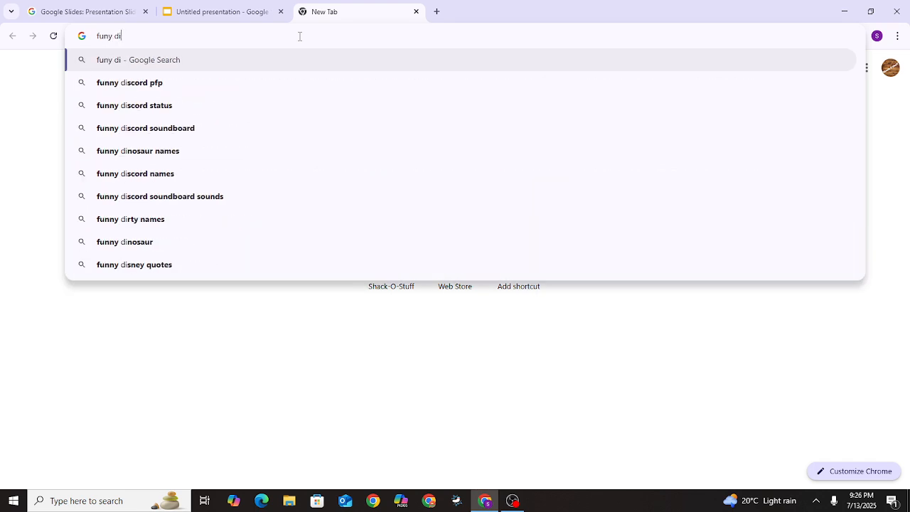
{"action": "type", "text": "no"}
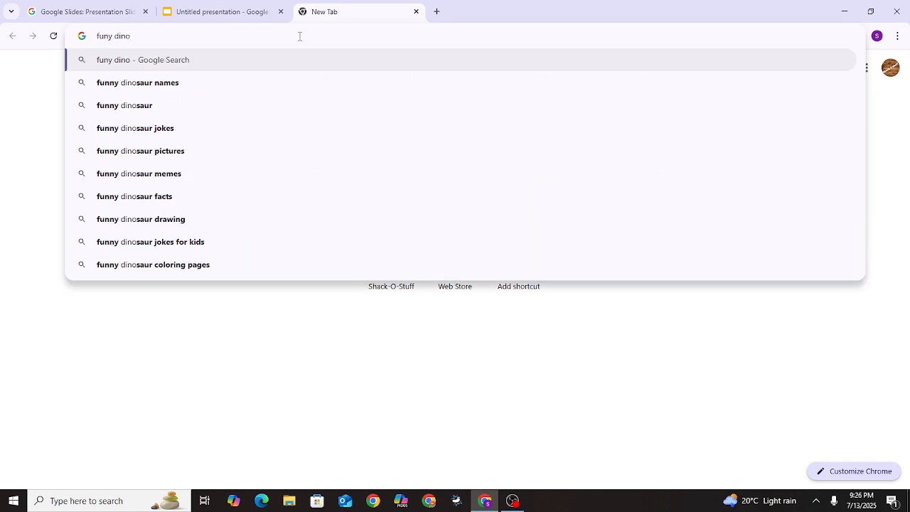
{"action": "left_click", "coordinate": [223, 108]}
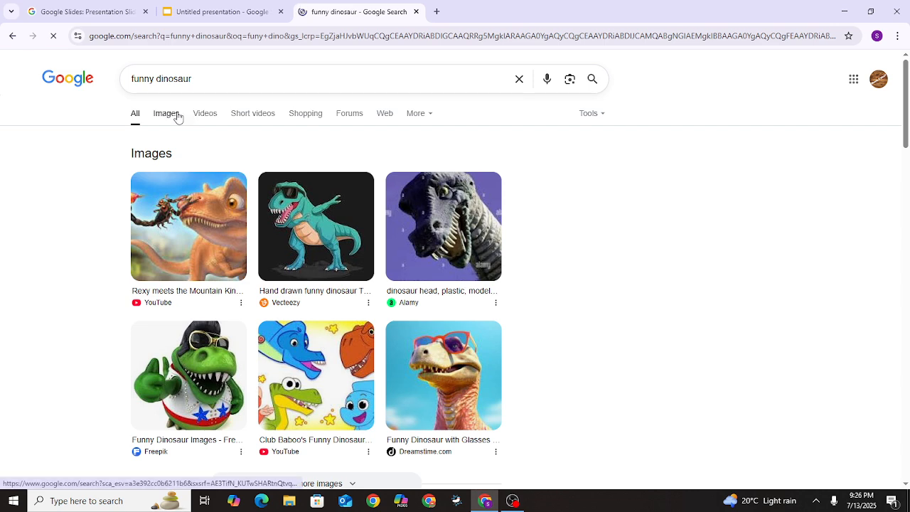
{"action": "left_click", "coordinate": [177, 116]}
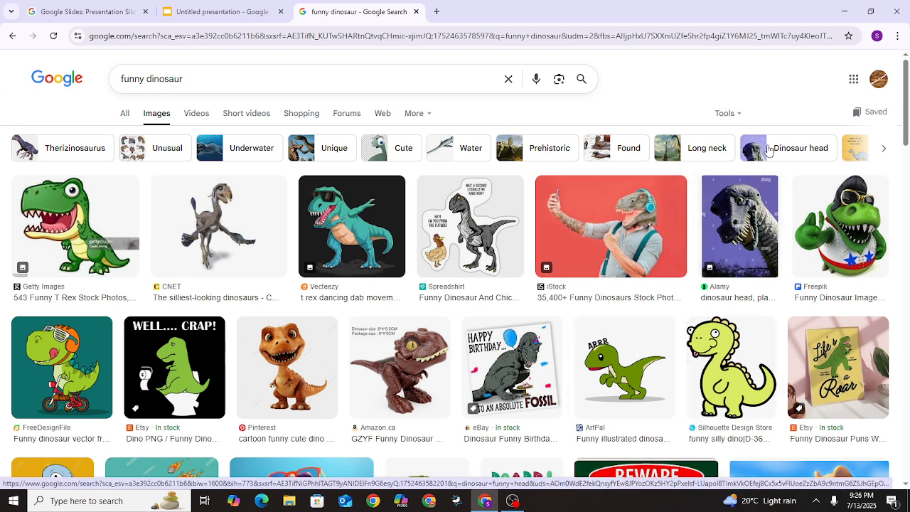
Step: Preview the funny dinosaur image results and copy the Vecteezy picture of the dabbing T. rex wearing sunglasses
{"action": "left_click", "coordinate": [825, 243]}
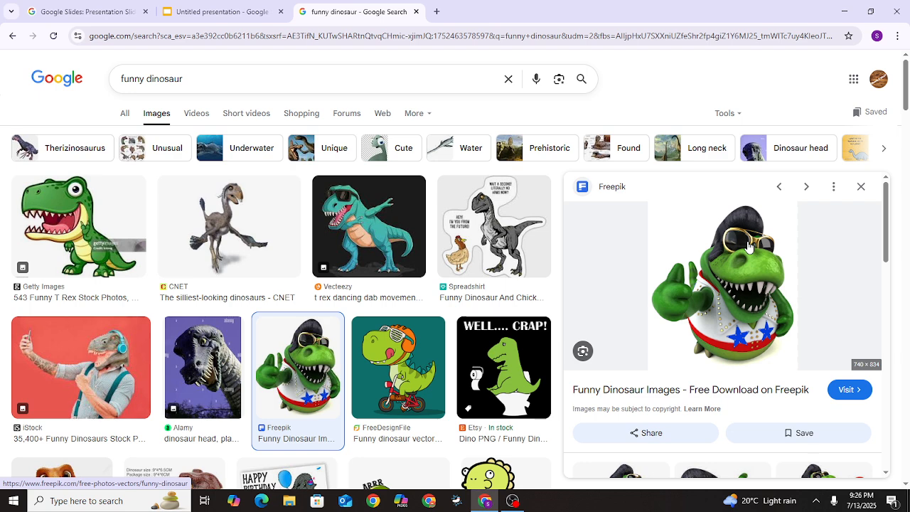
{"action": "left_click", "coordinate": [862, 188]}
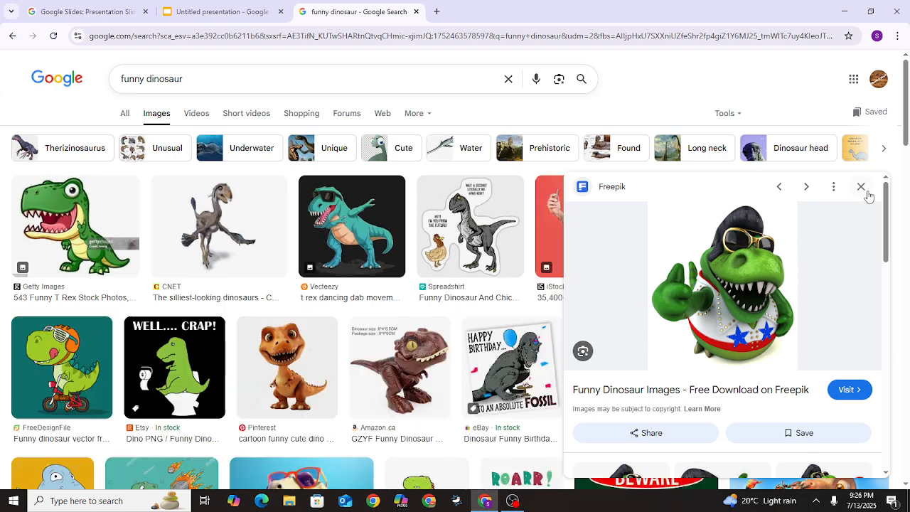
{"action": "left_click", "coordinate": [359, 222]}
{"action": "left_click", "coordinate": [674, 297]}
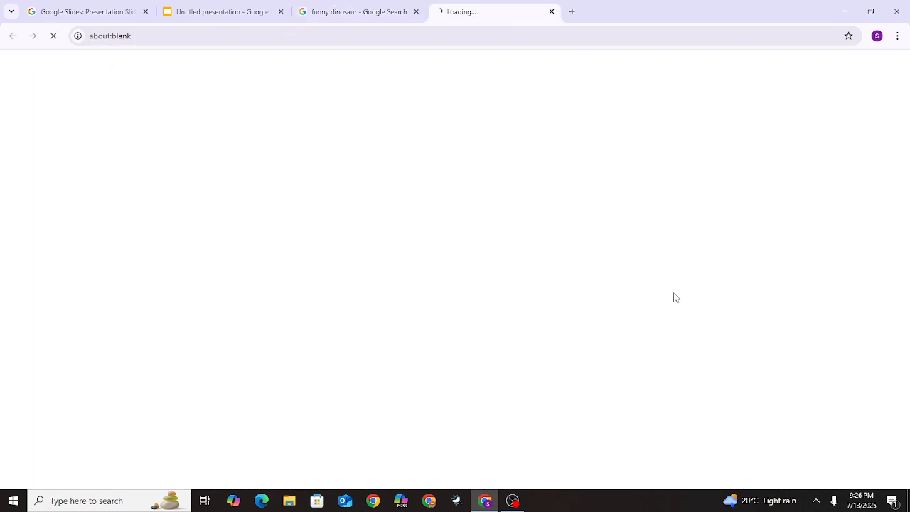
{"action": "left_click", "coordinate": [551, 11]}
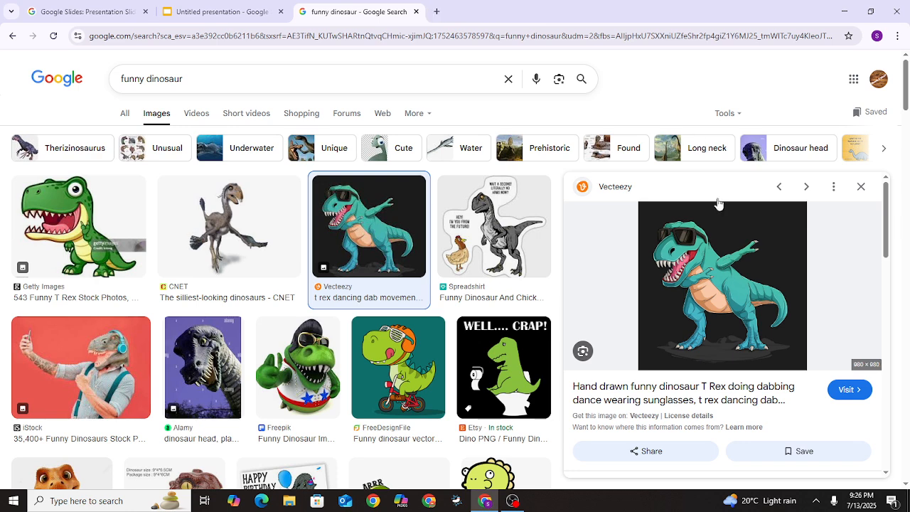
{"action": "right_click", "coordinate": [724, 259]}
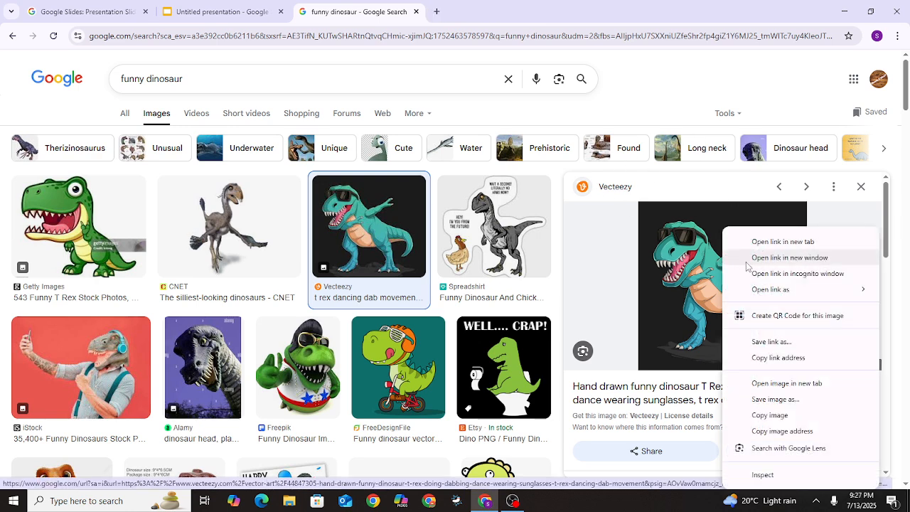
{"action": "left_click", "coordinate": [773, 419]}
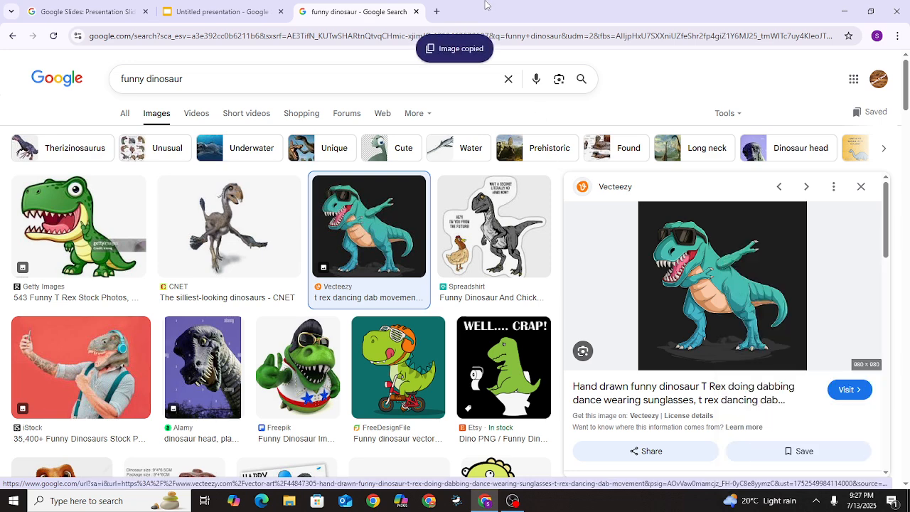
Step: Search for "remove bg" in a new browser tab, open the remove.bg website and dismiss its cookie notice
{"action": "left_click", "coordinate": [437, 11]}
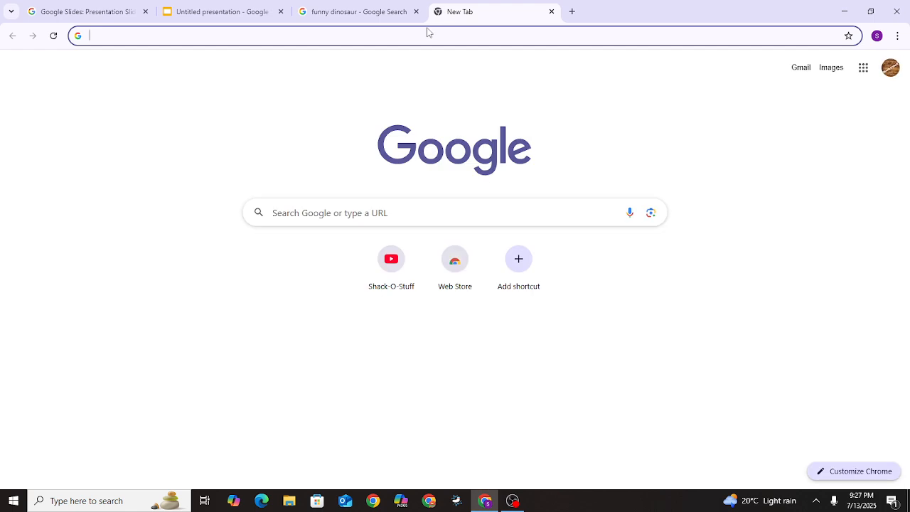
{"action": "type", "text": "remo"}
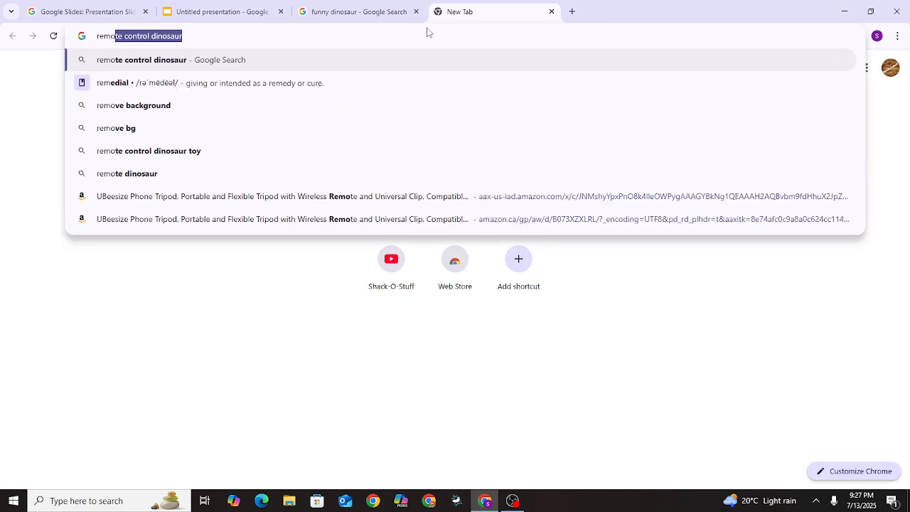
{"action": "type", "text": "ve"}
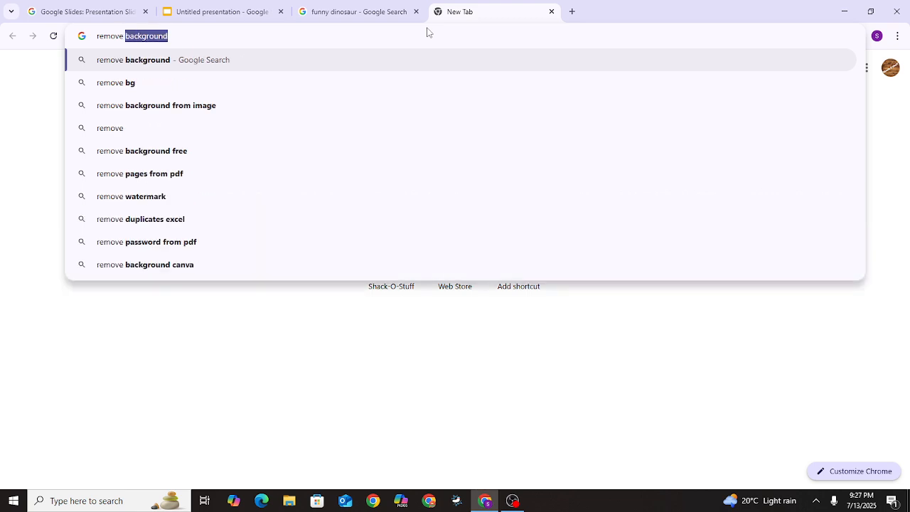
{"action": "type", "text": " bg"}
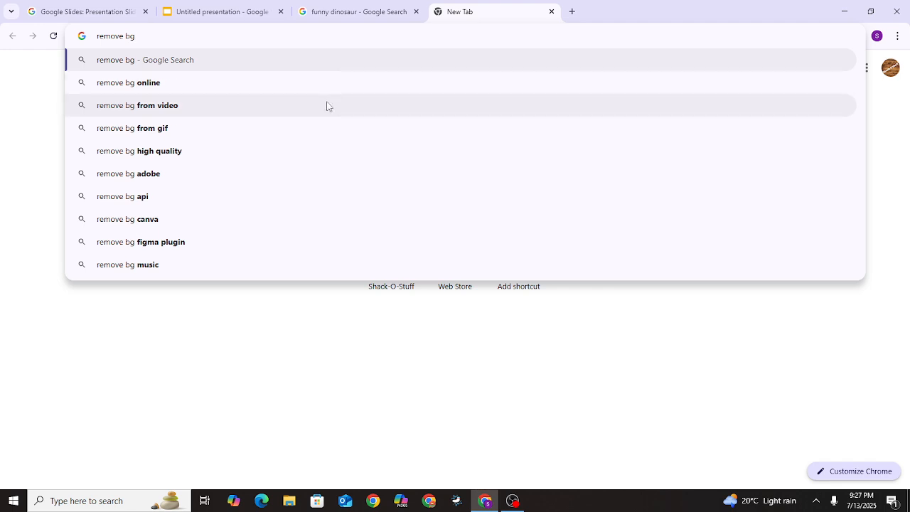
{"action": "left_click", "coordinate": [319, 68]}
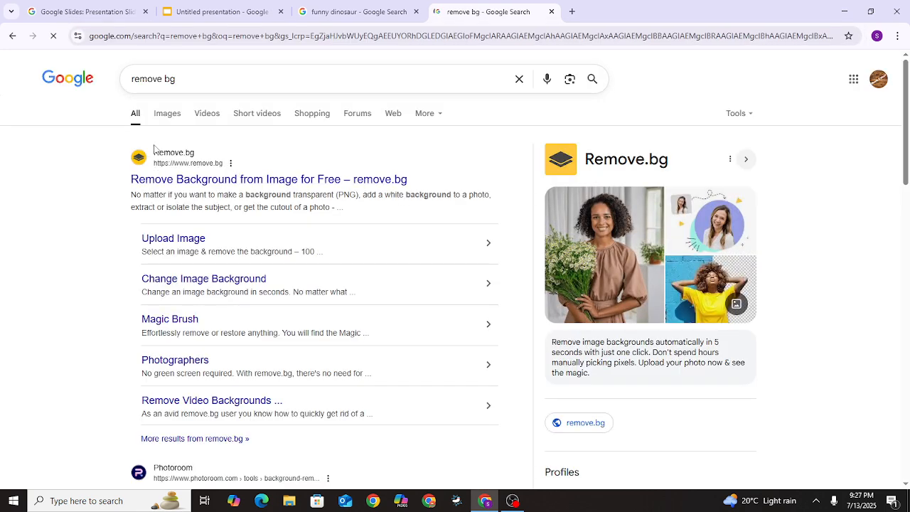
{"action": "left_click", "coordinate": [183, 181]}
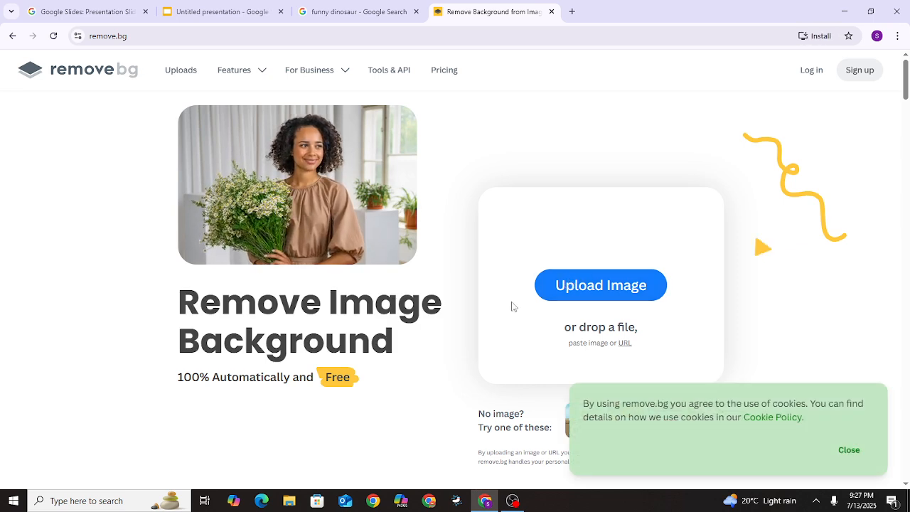
{"action": "left_click", "coordinate": [848, 450]}
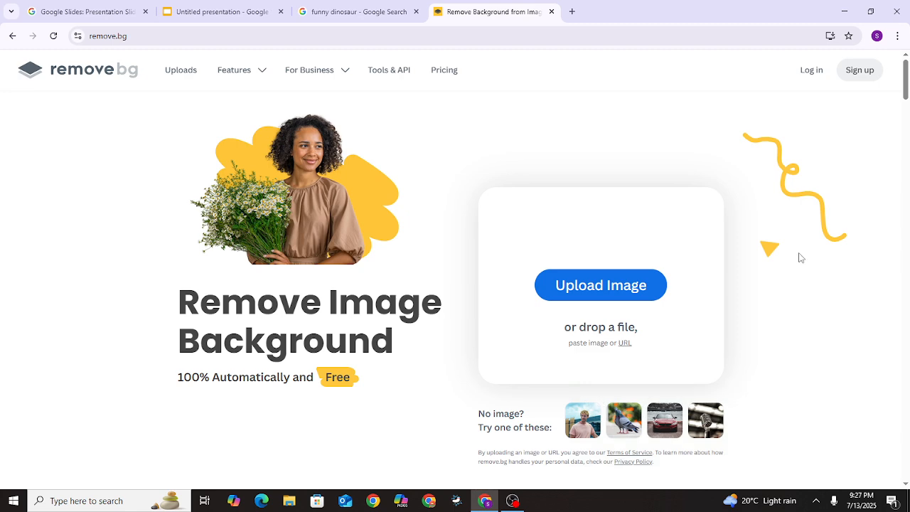
Step: Paste the copied T. rex image into remove.bg to remove its background, and dismiss the Windows app promotion
{"action": "right_click", "coordinate": [800, 257]}
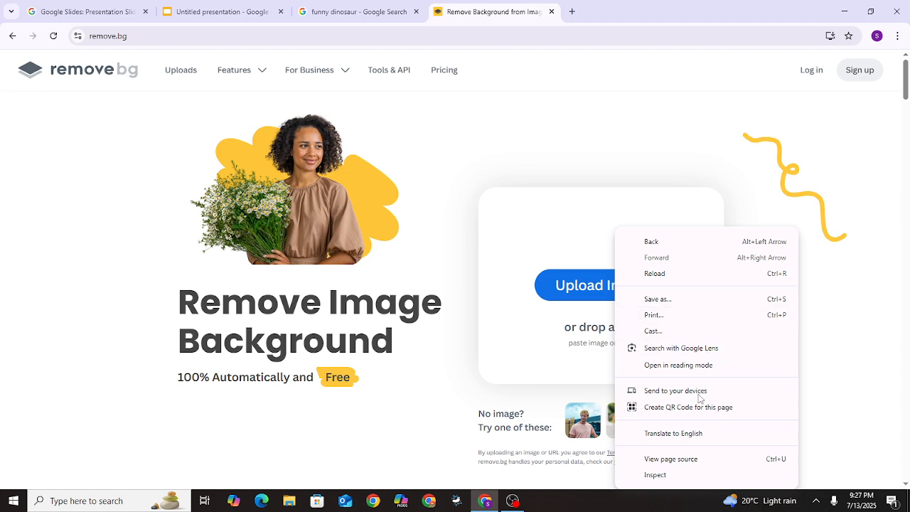
{"action": "left_click", "coordinate": [827, 373]}
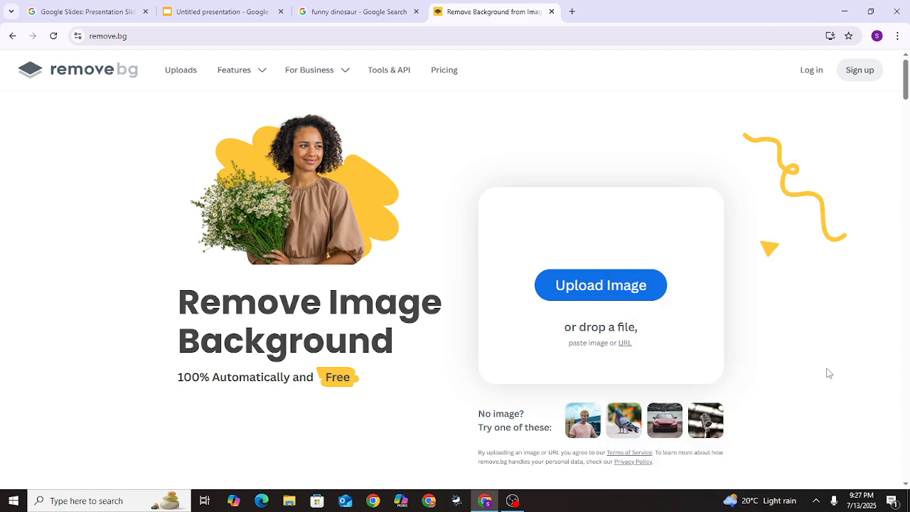
{"action": "key", "text": "ctrl+v"}
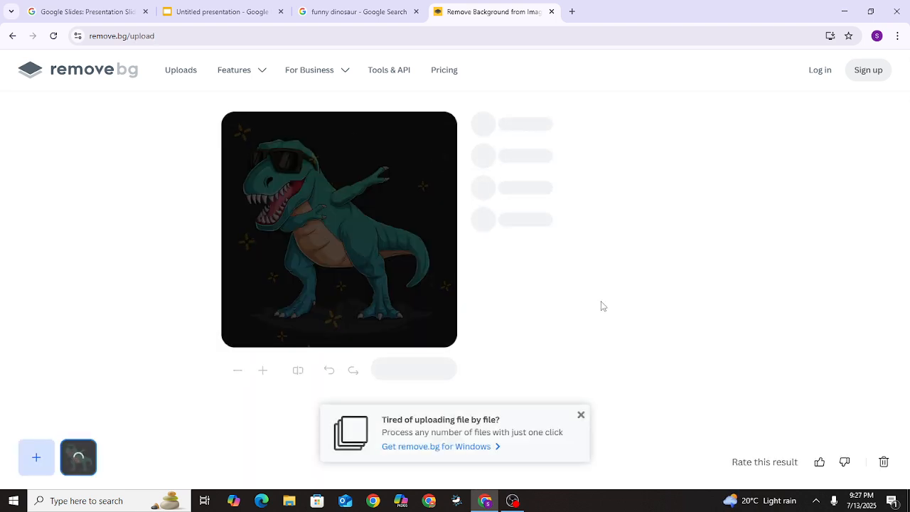
{"action": "left_click", "coordinate": [580, 415]}
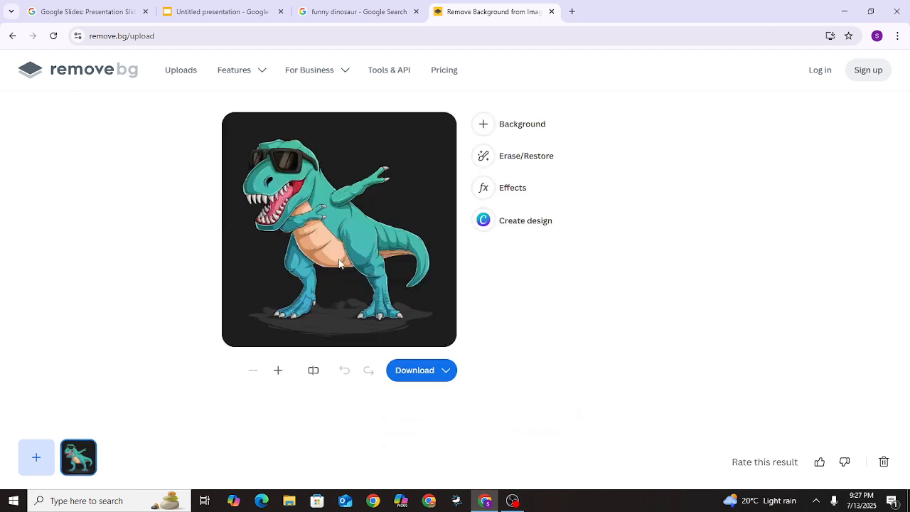
Step: Copy the background-free T. rex image and paste it onto the blank fourth slide of the Google Slides presentation
{"action": "right_click", "coordinate": [388, 207]}
{"action": "left_click", "coordinate": [416, 234]}
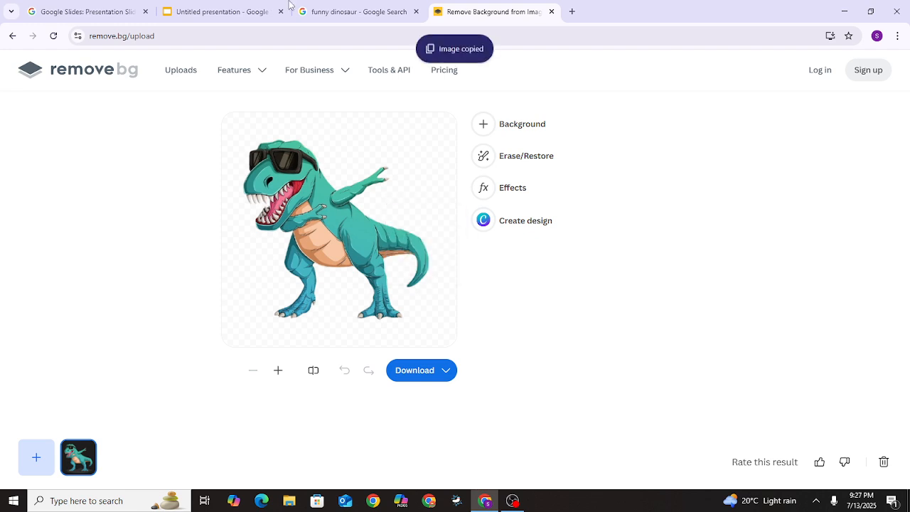
{"action": "left_click", "coordinate": [210, 12]}
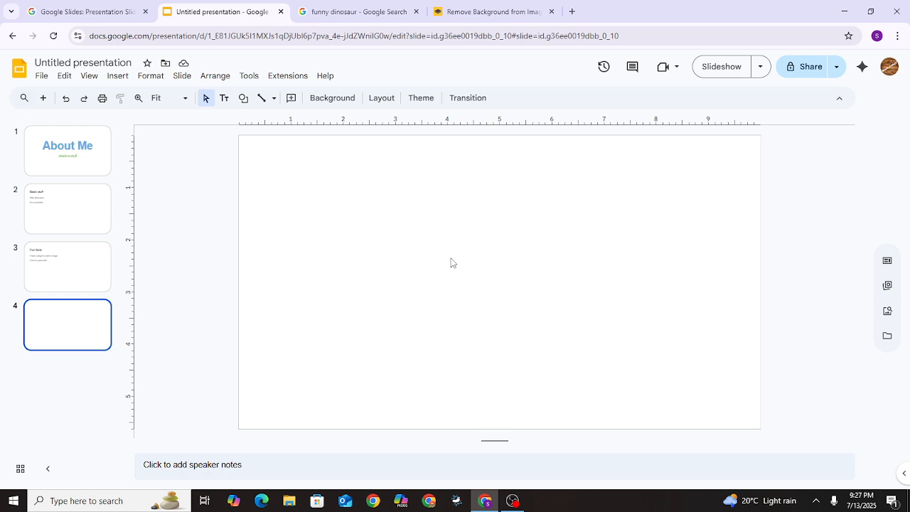
{"action": "key", "text": "ctrl+v"}
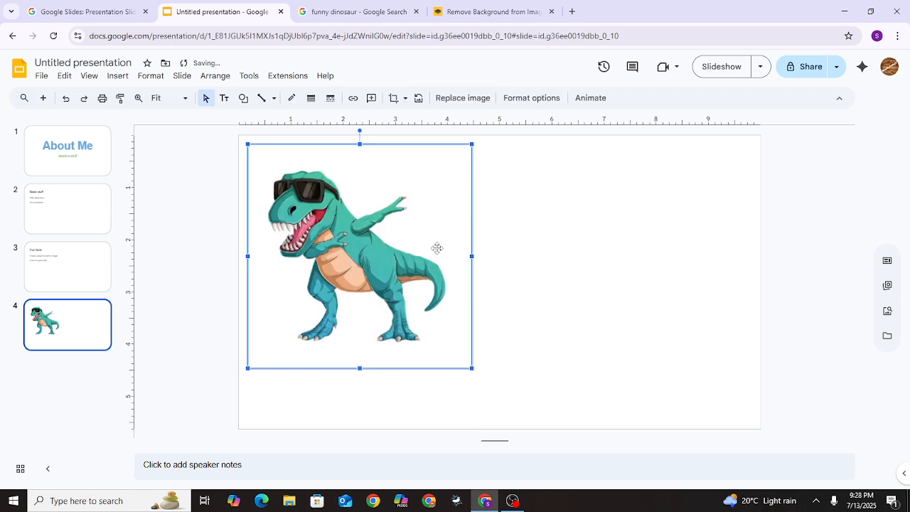